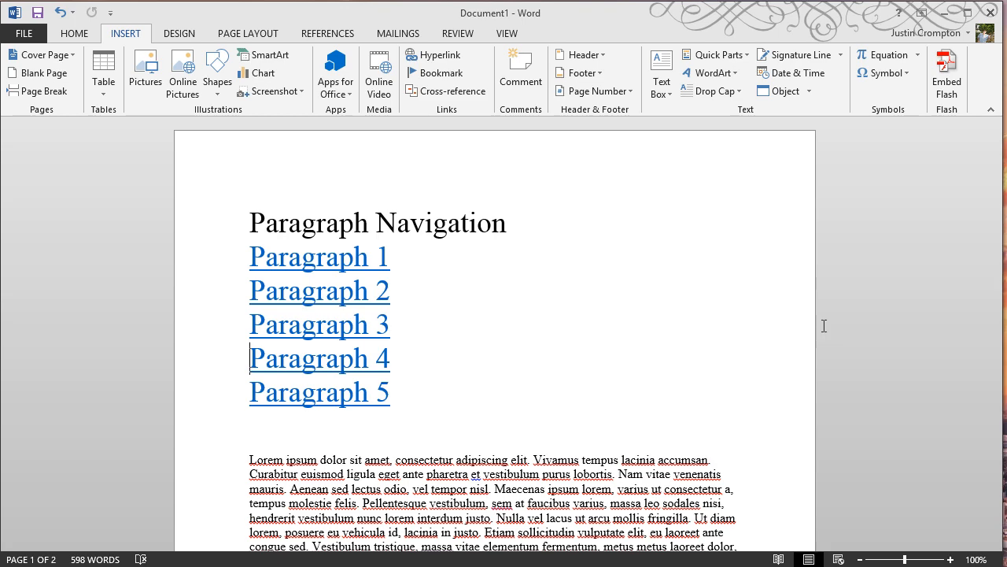
Scroll through the finished example document and follow the Paragraph 3 link to see how the navigation works.
scroll(697, 326, down, 5)
scroll(689, 314, down, 6)
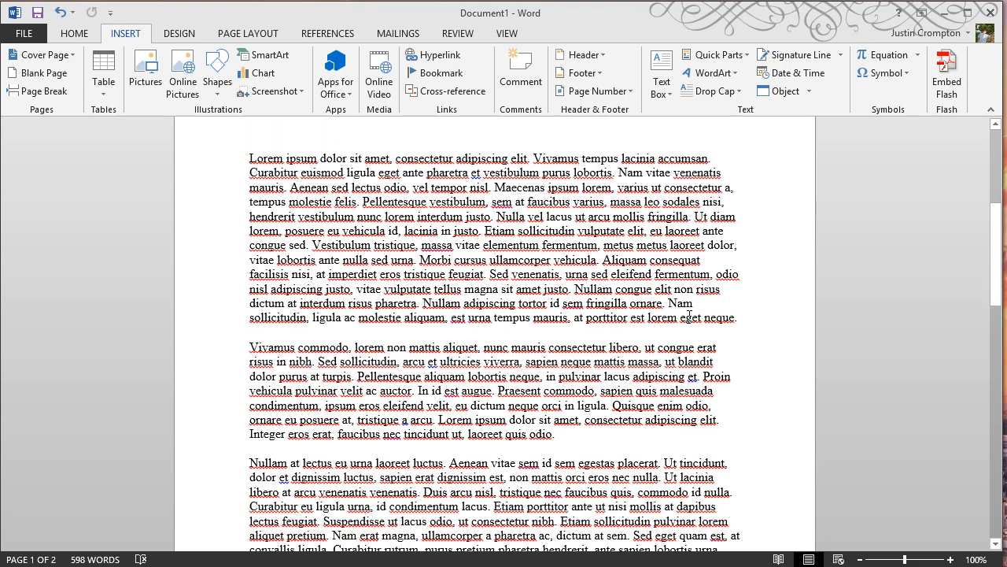
scroll(689, 317, down, 8)
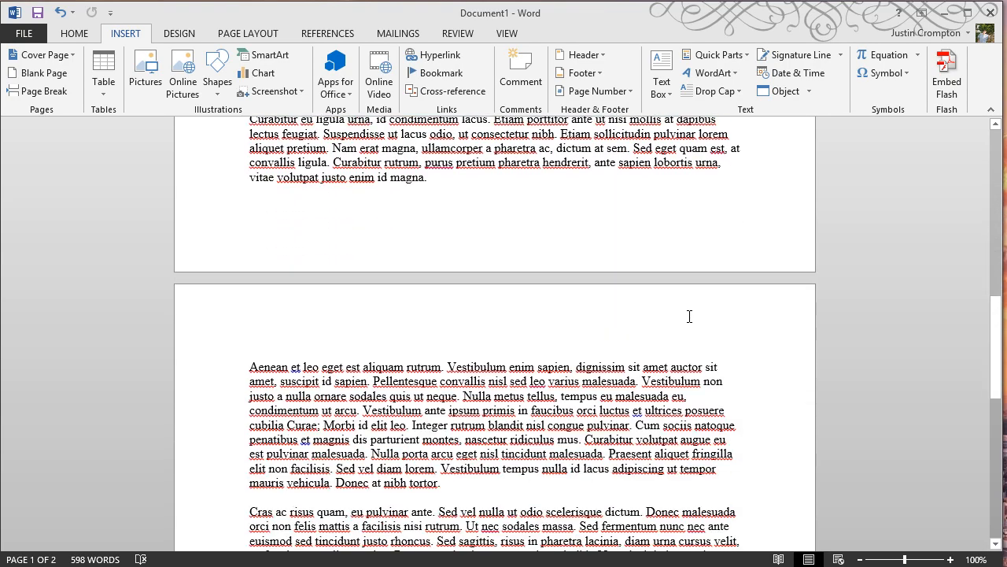
scroll(689, 317, up, 7)
scroll(689, 316, up, 12)
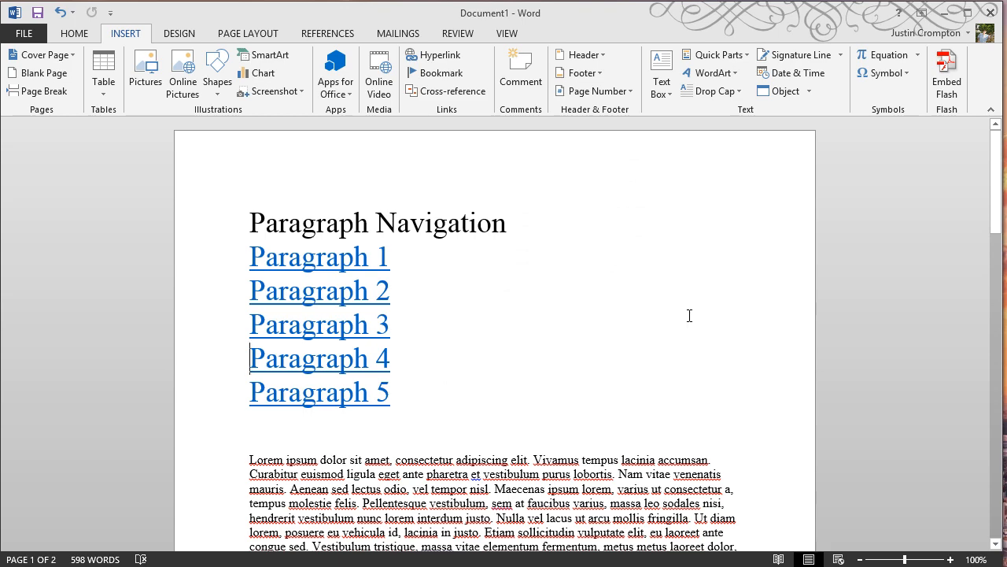
ctrl+click(376, 326)
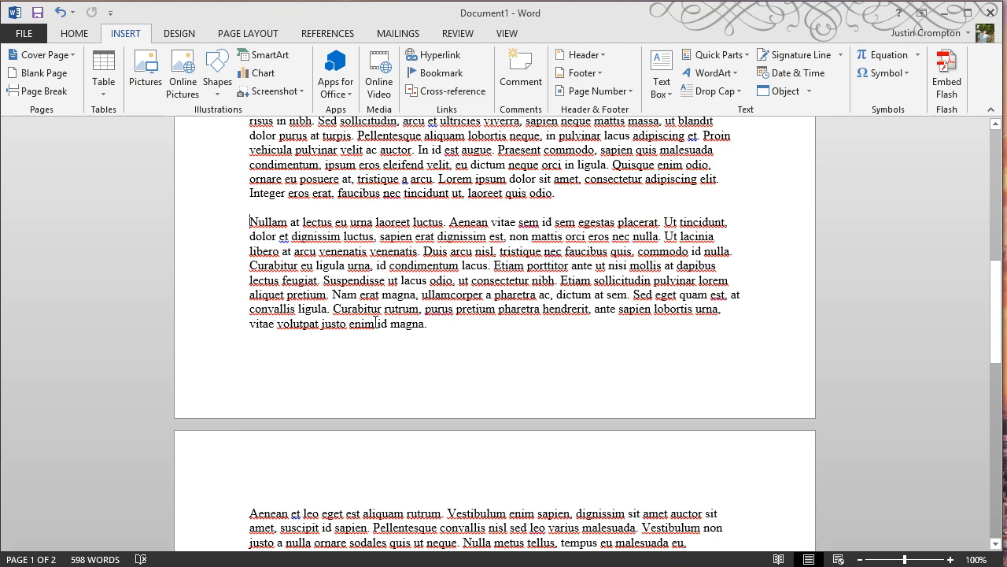
scroll(375, 321, up, 15)
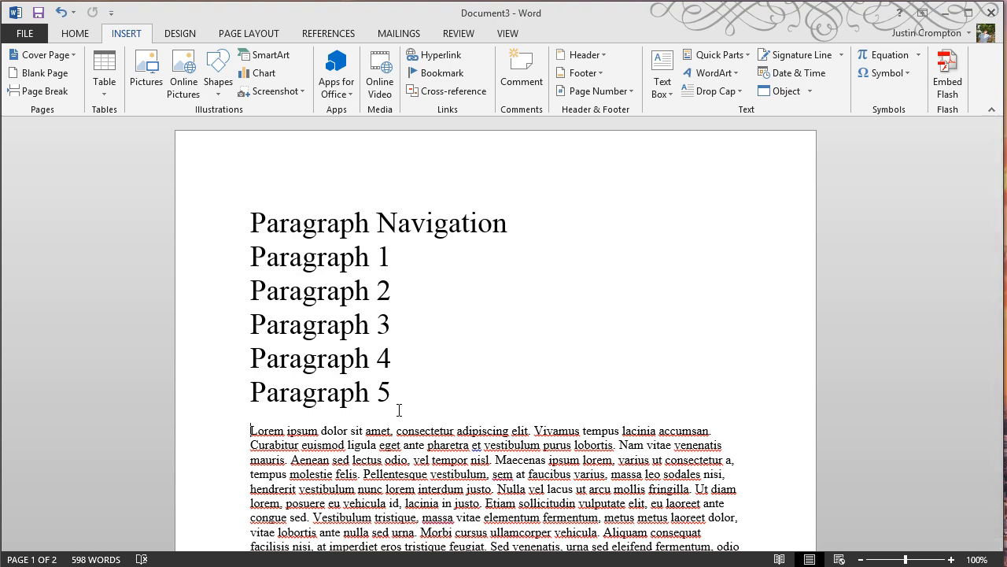
Add a bookmark named P1 at the start of the first body paragraph.
click(455, 73)
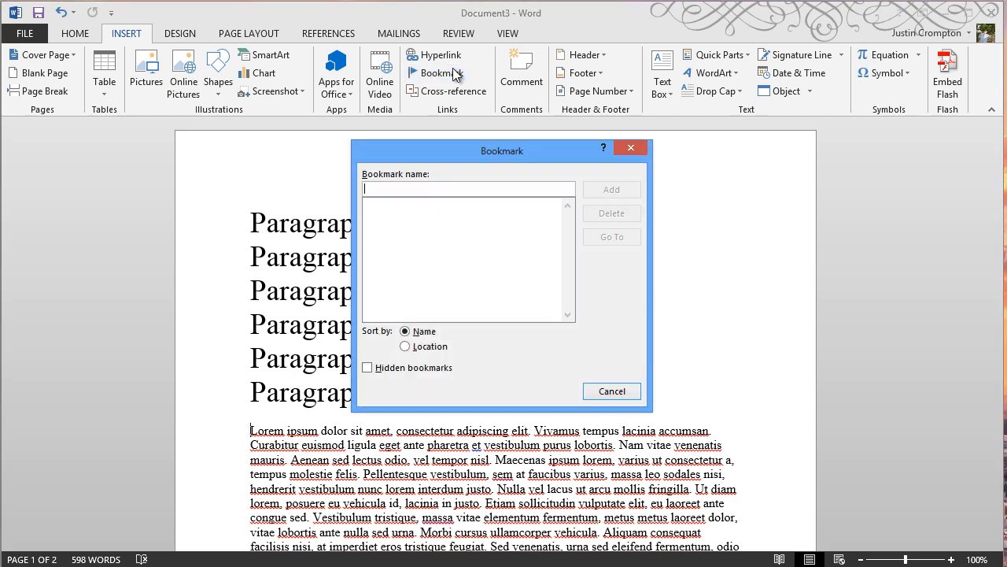
text(P1)
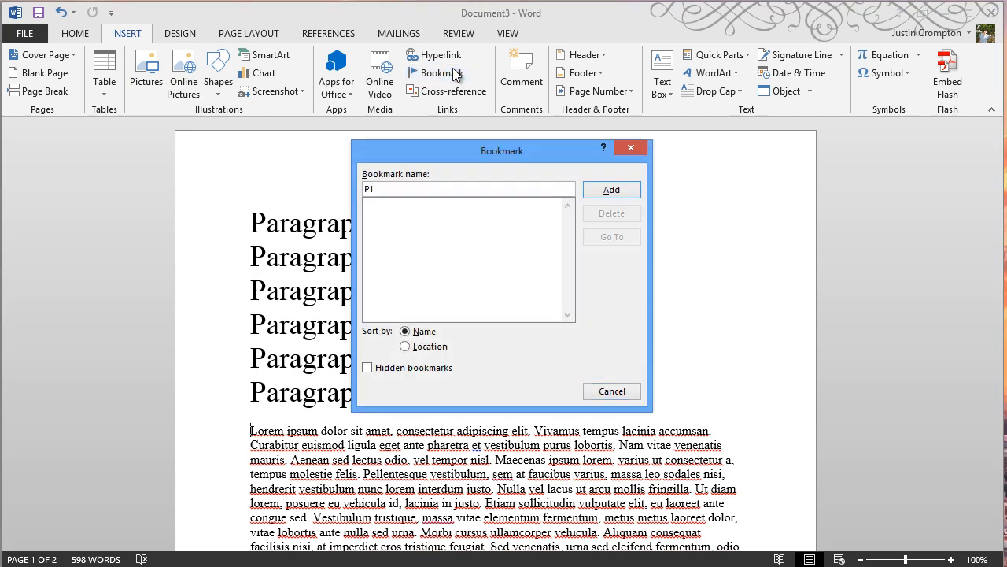
click(611, 190)
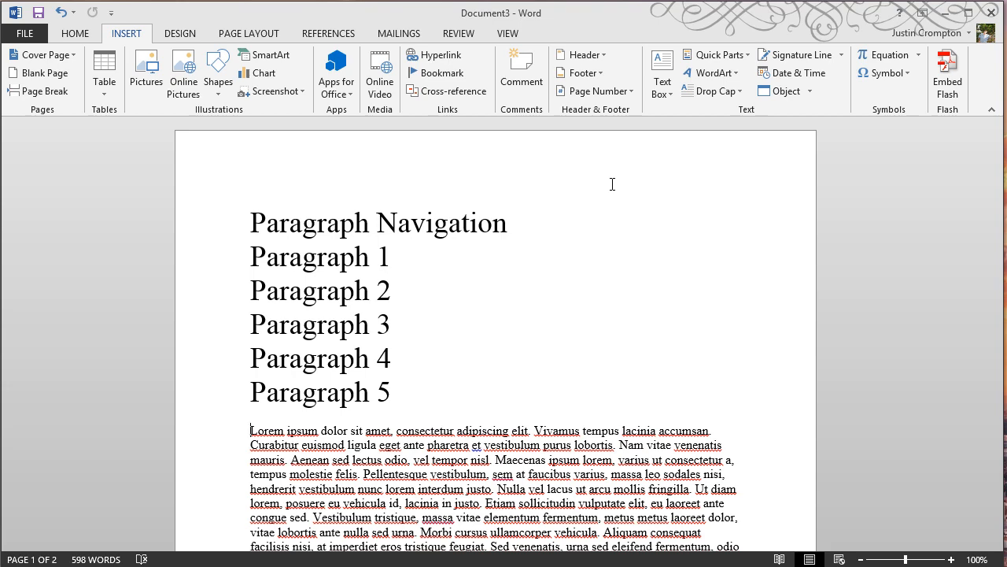
Place the cursor at the start of the second body paragraph and bookmark it as P2.
scroll(612, 184, down, 6)
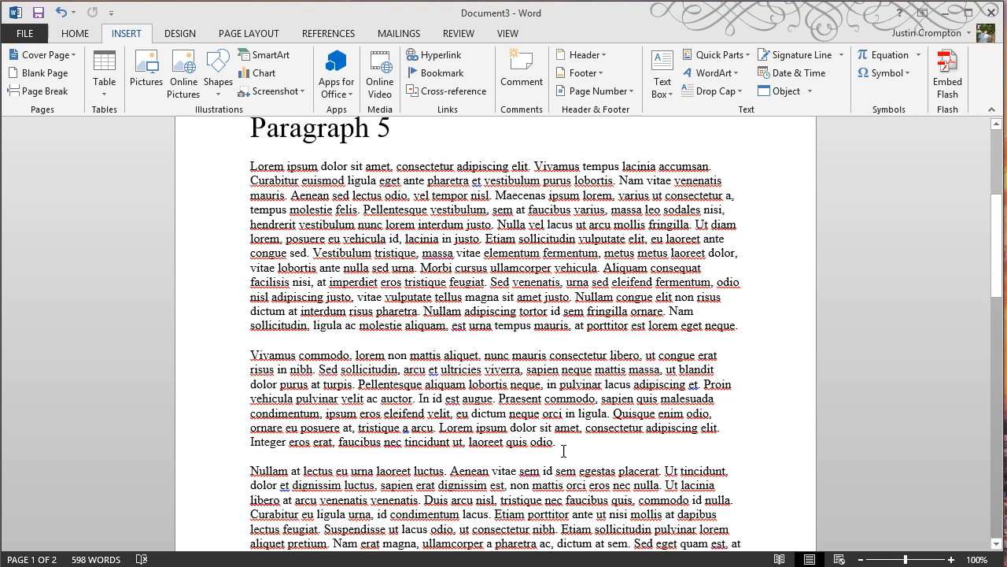
drag(543, 443, 247, 358)
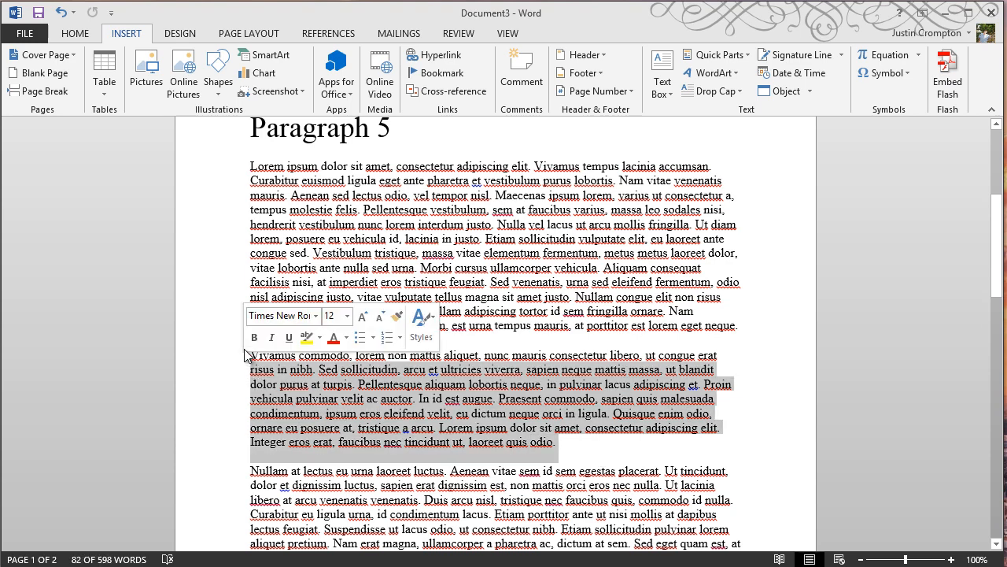
click(250, 358)
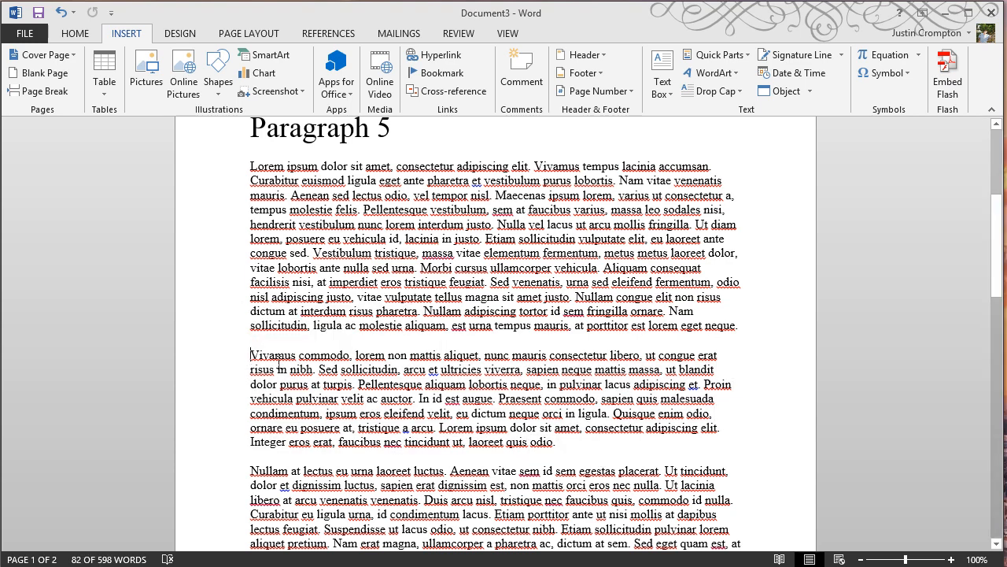
click(440, 73)
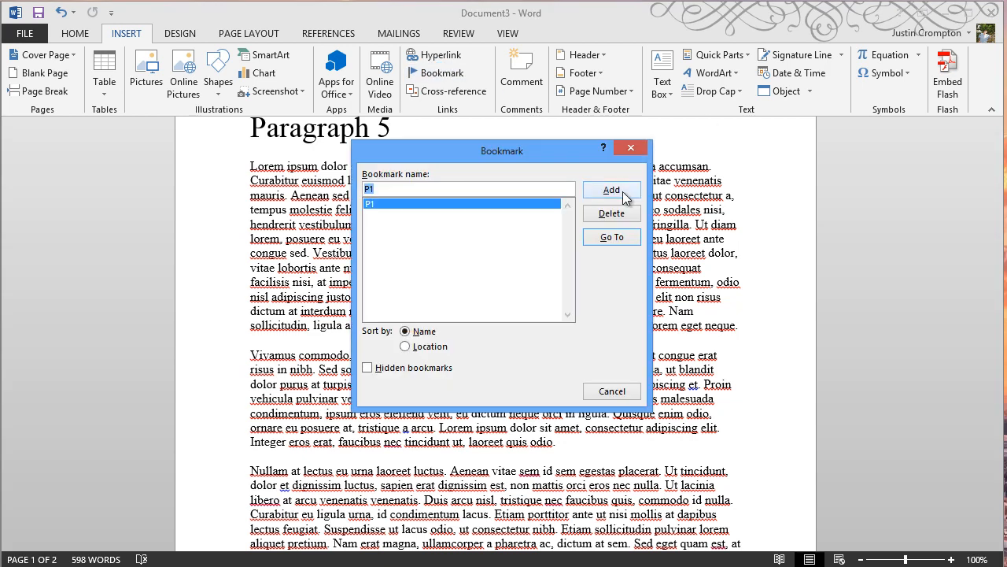
text(P2)
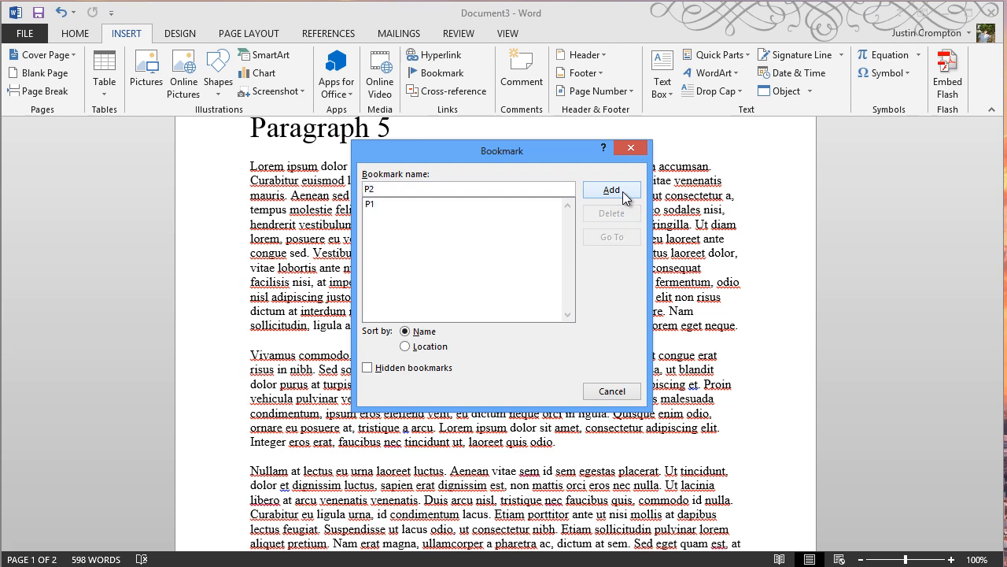
click(612, 191)
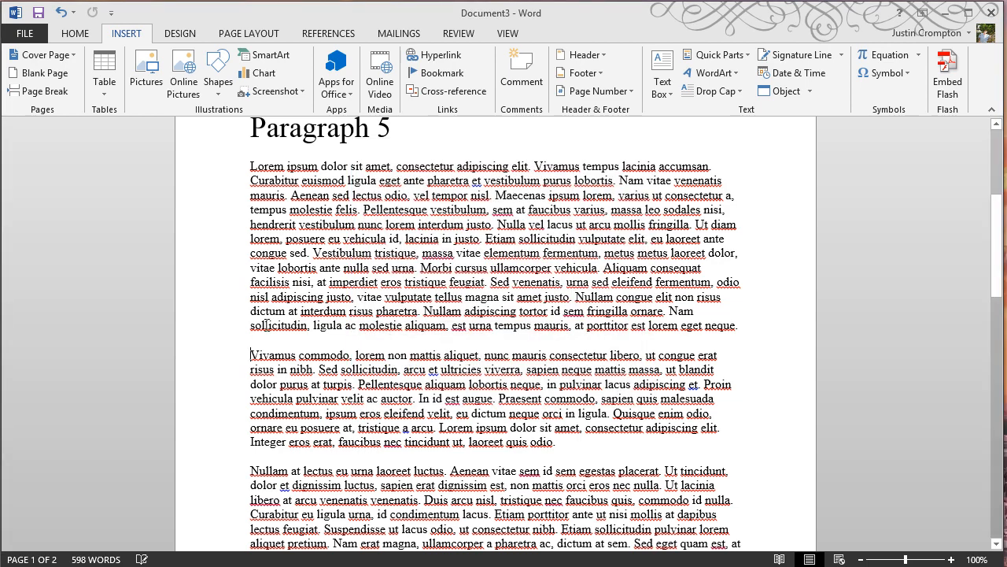
Place the cursor at the start of the third body paragraph and bookmark it as P3.
scroll(256, 447, down, 1)
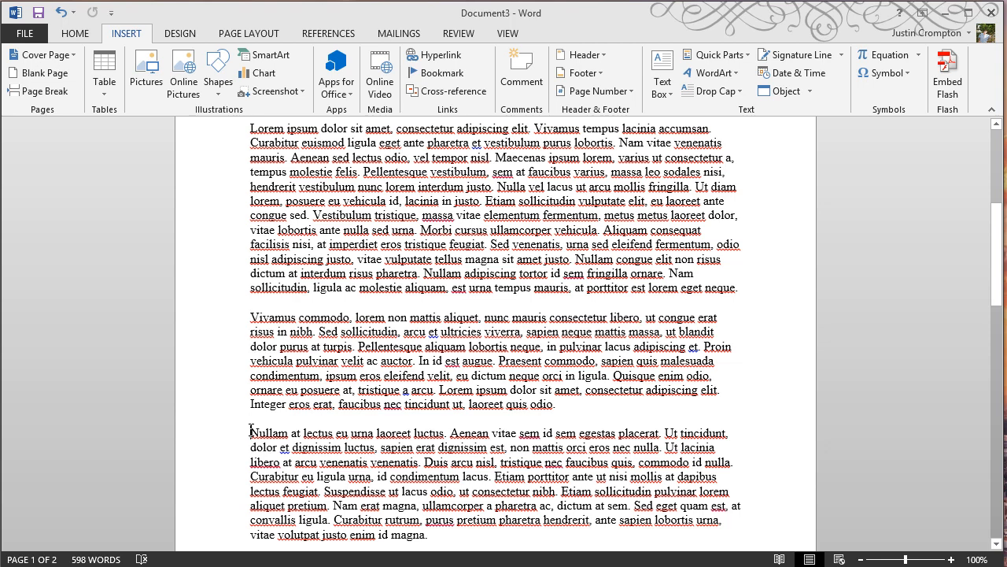
click(251, 431)
click(436, 73)
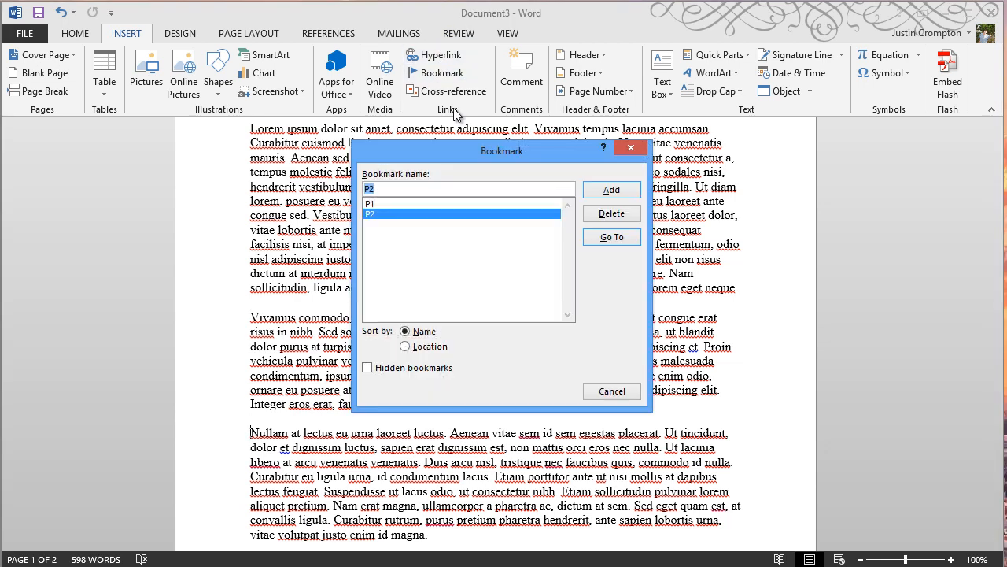
text(P3)
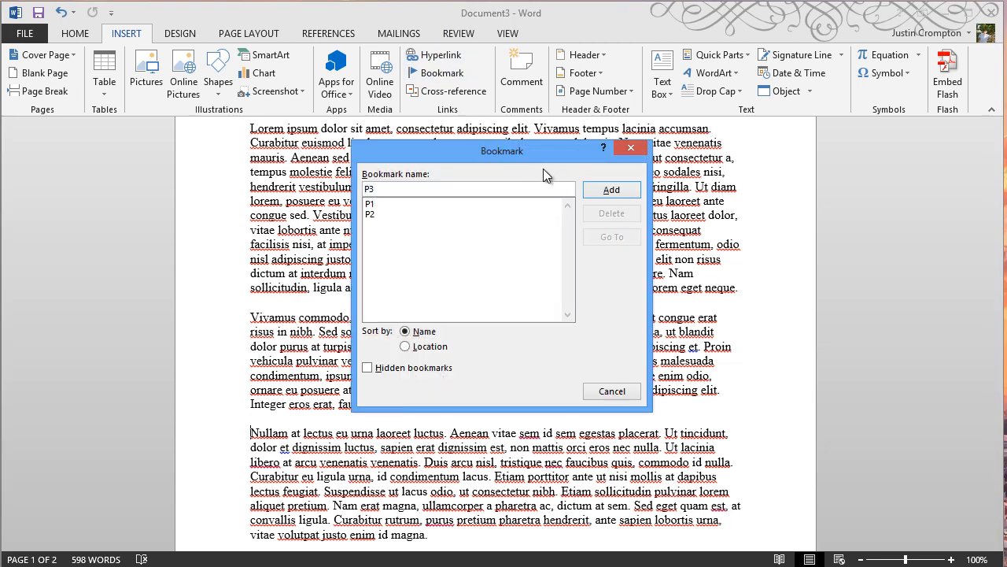
click(611, 191)
Place the cursor at the start of the fourth paragraph on page two and bookmark it as P4.
scroll(337, 280, down, 2)
scroll(337, 280, down, 6)
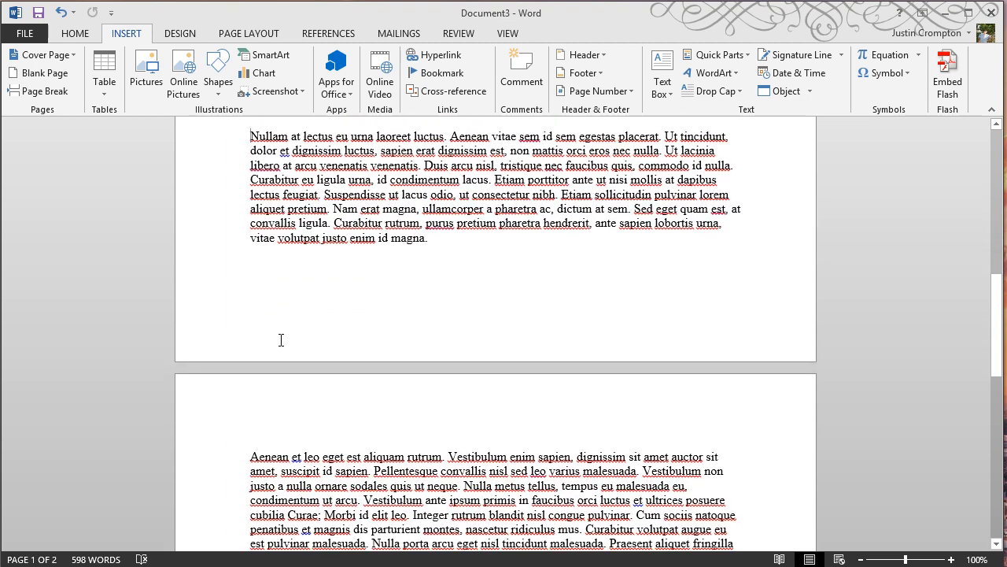
click(247, 416)
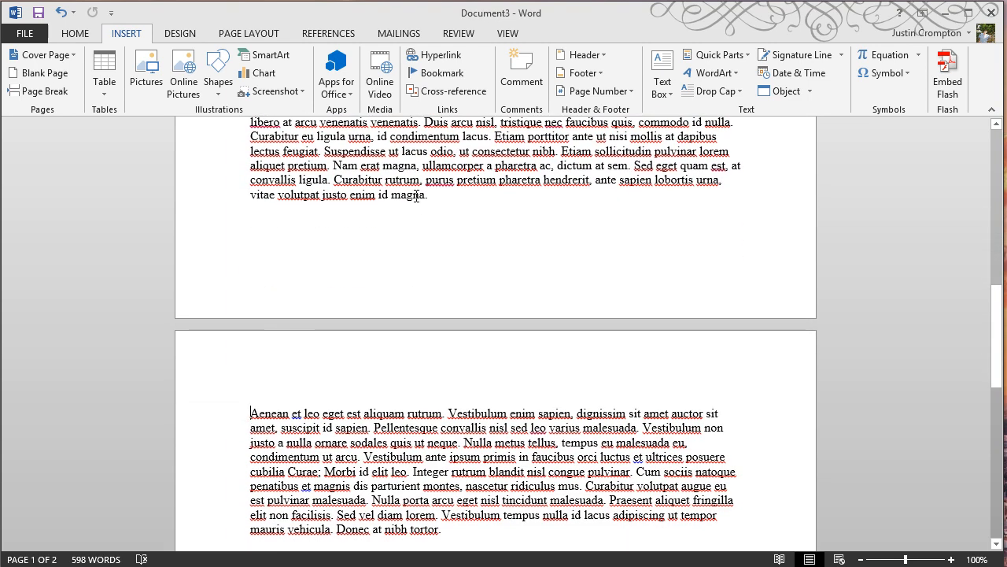
click(437, 74)
text(P)
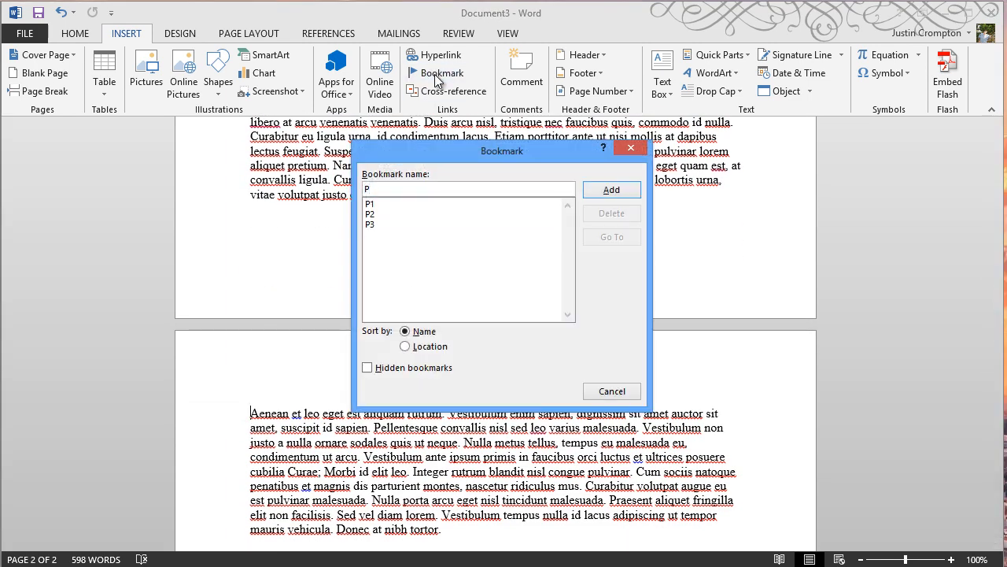
text(4)
click(626, 190)
Place the cursor at the start of the fifth paragraph and bookmark it as P5.
scroll(396, 276, down, 6)
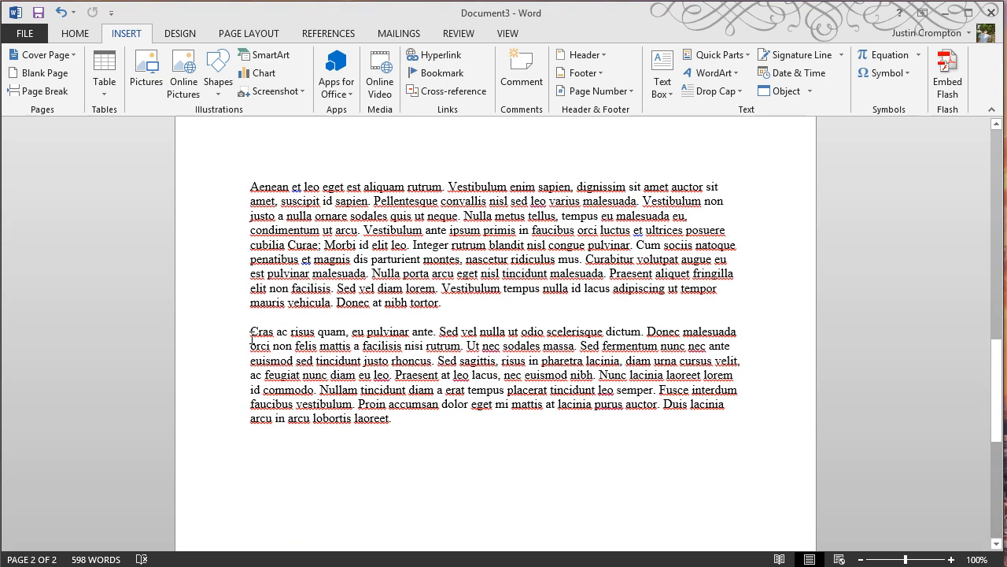
click(251, 337)
click(426, 73)
text(P5)
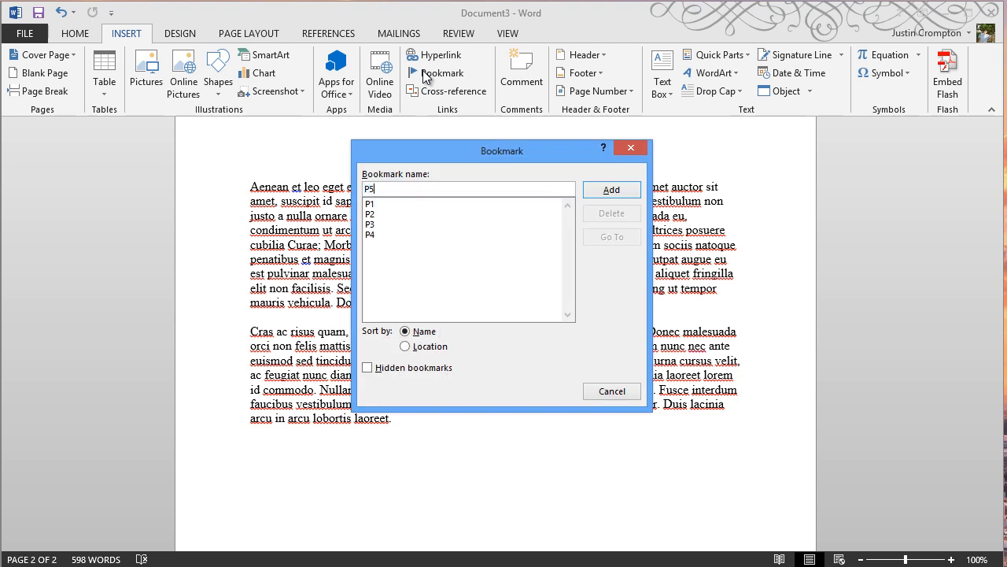
click(612, 190)
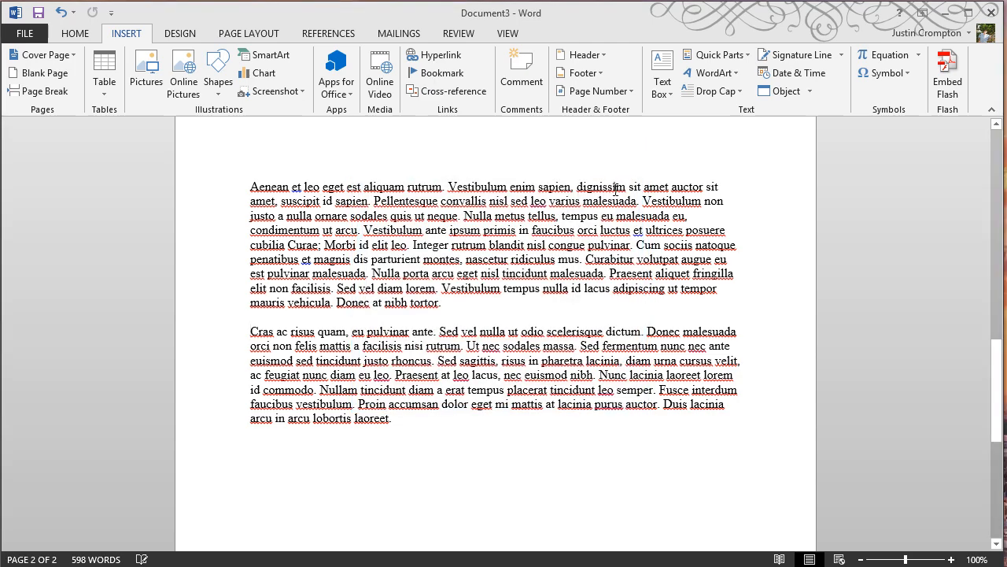
Test the P3 bookmark by jumping to it from the Bookmark dialog, then close the dialog.
scroll(232, 294, up, 2)
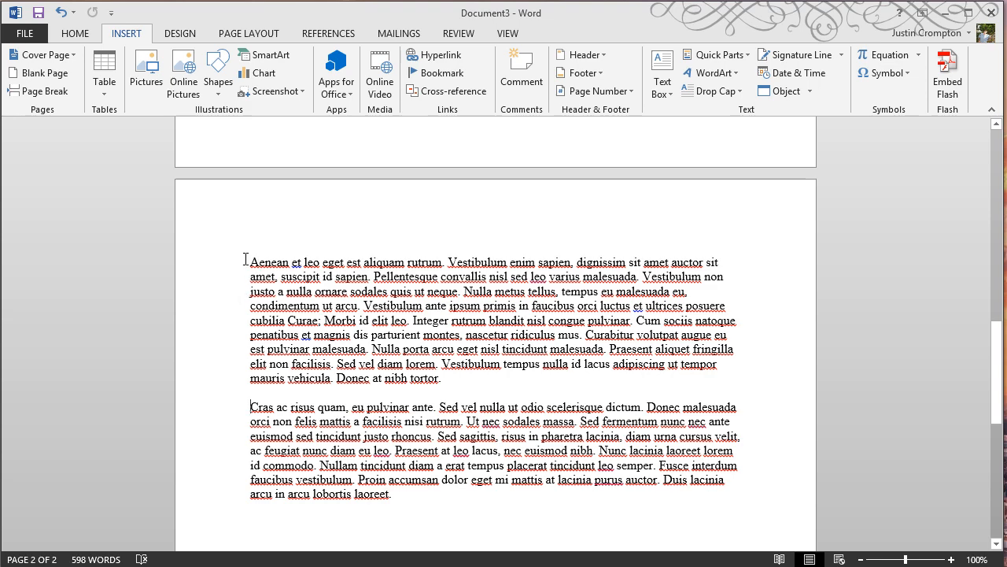
click(247, 261)
click(417, 73)
click(392, 224)
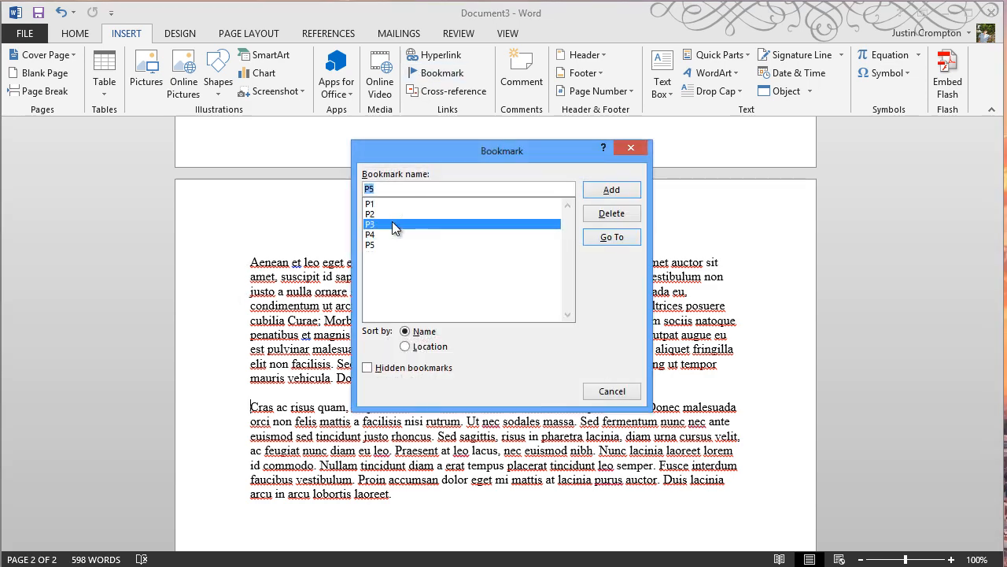
click(612, 237)
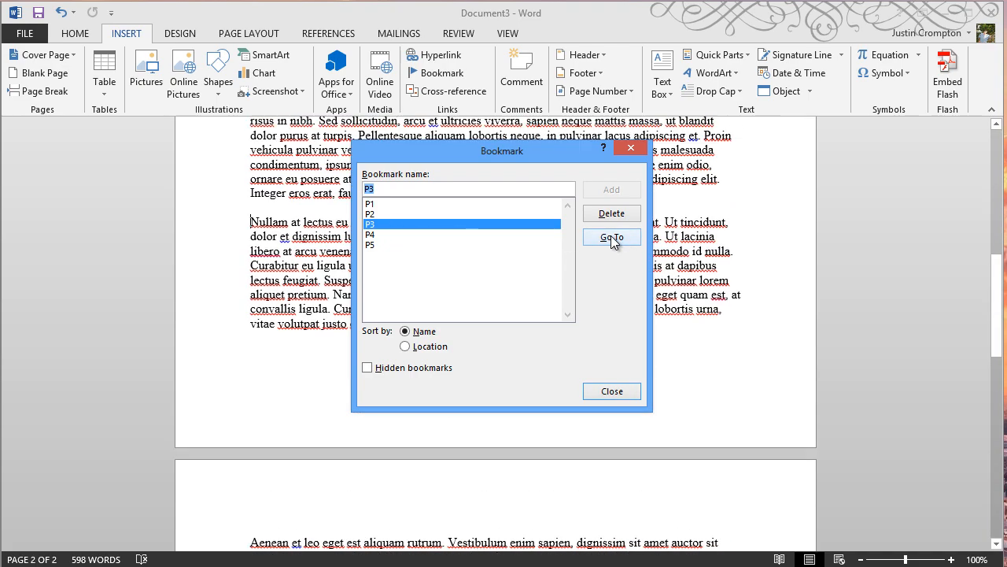
click(598, 391)
scroll(388, 317, up, 2)
scroll(388, 316, up, 8)
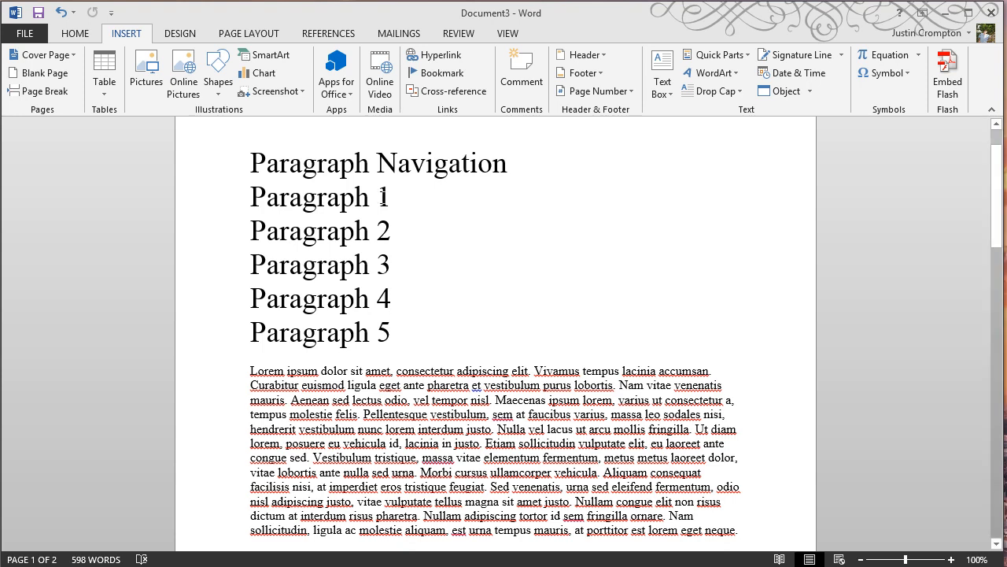
click(396, 324)
key(Return)
text(Wwww.)
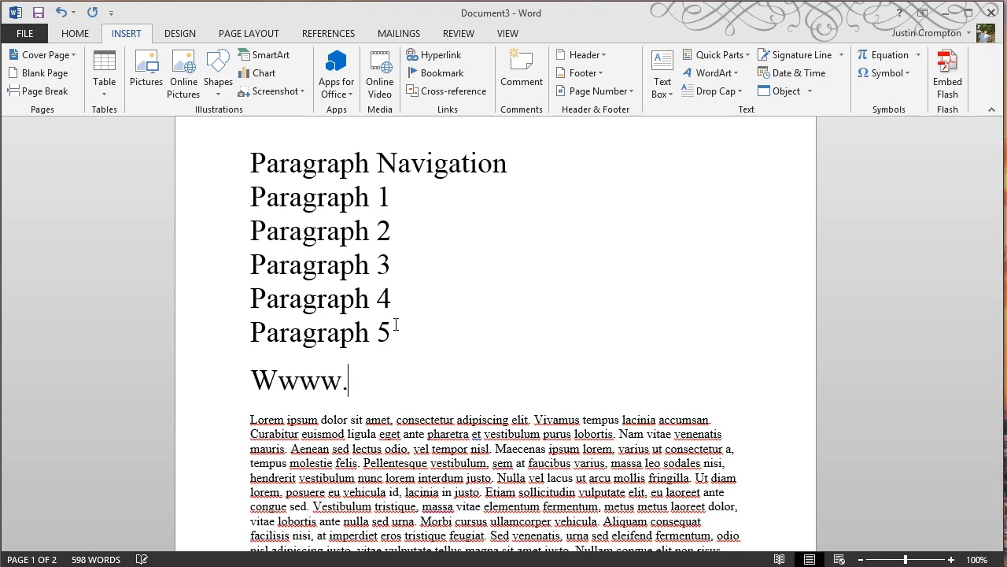
key(BackSpace)
text(.miuctr)
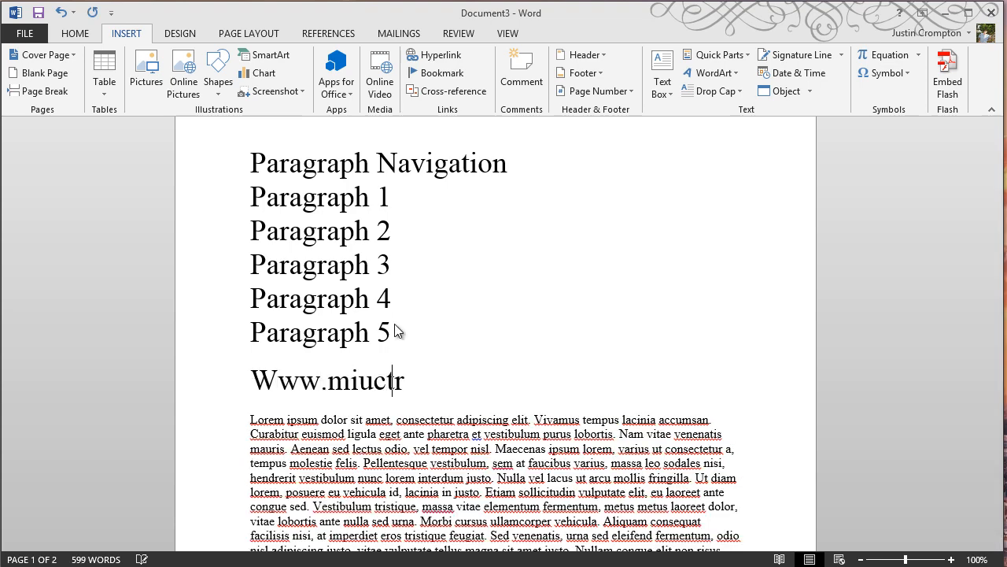
key(BackSpace)
key(BackSpace)
key(BackSpace)
key(BackSpace)
text(coros)
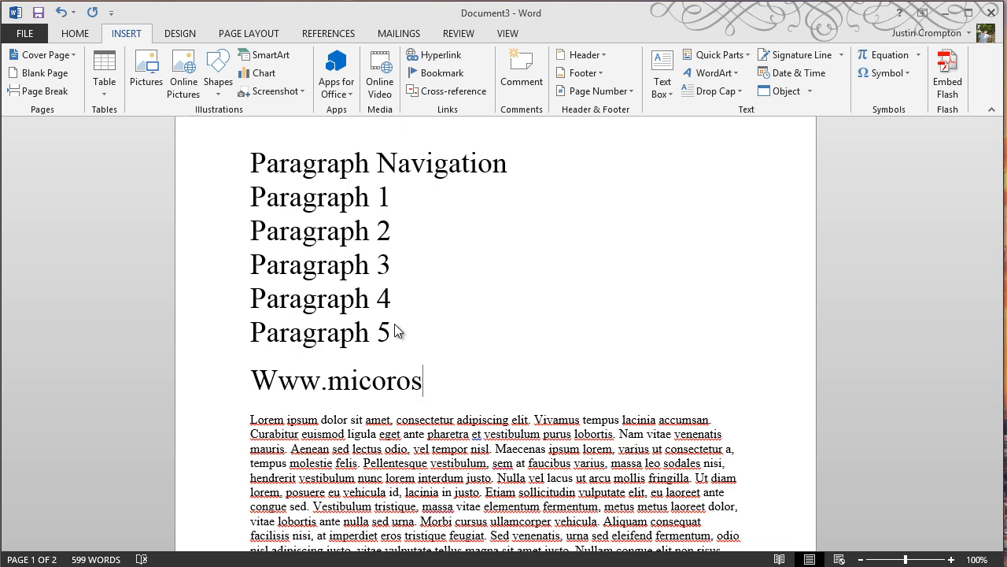
key(BackSpace)
key(BackSpace)
key(BackSpace)
key(BackSpace)
text(rosoft.com)
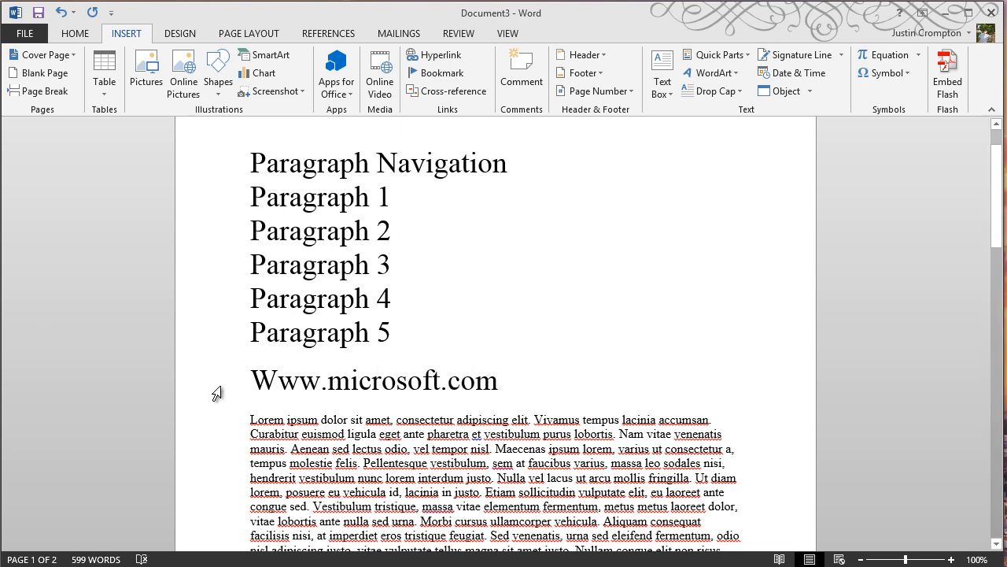
Change the address's capital first letter to a lowercase w.
click(277, 386)
key(BackSpace)
text(w)
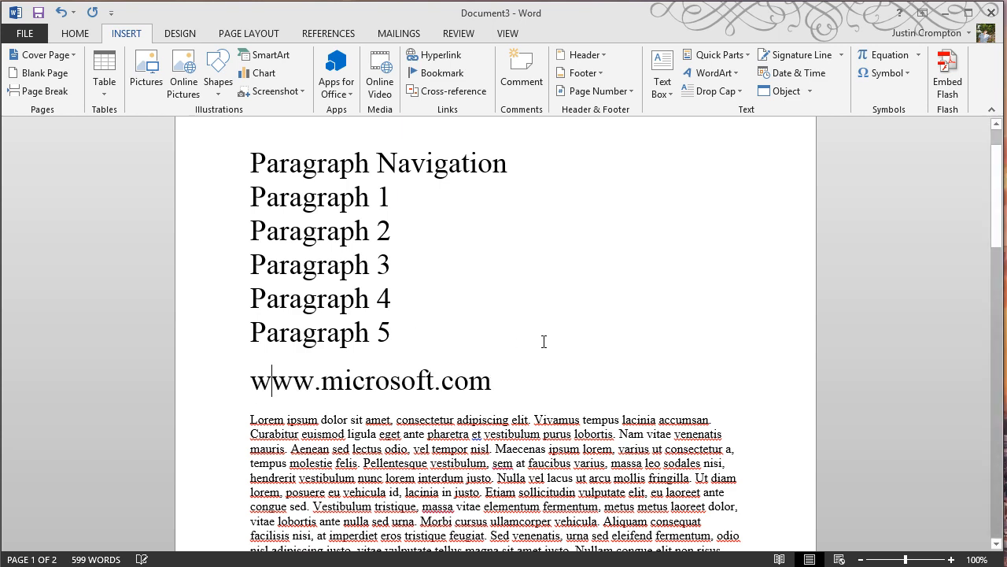
drag(506, 386, 239, 372)
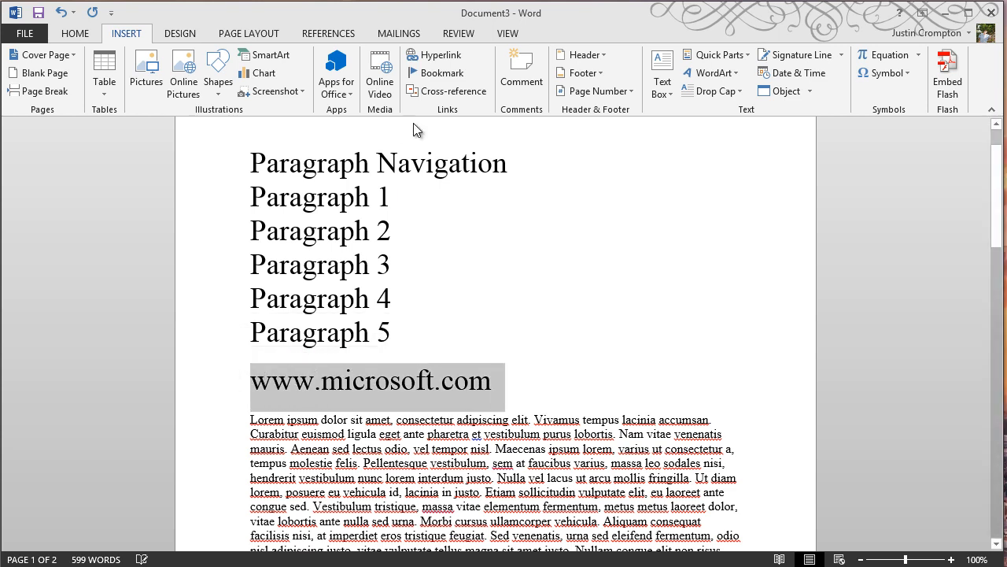
click(432, 56)
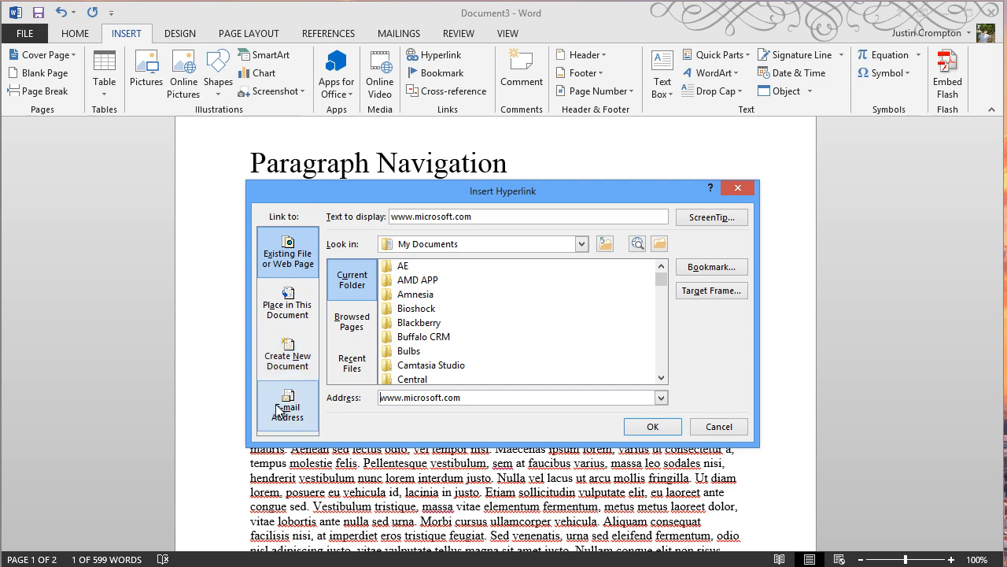
click(652, 426)
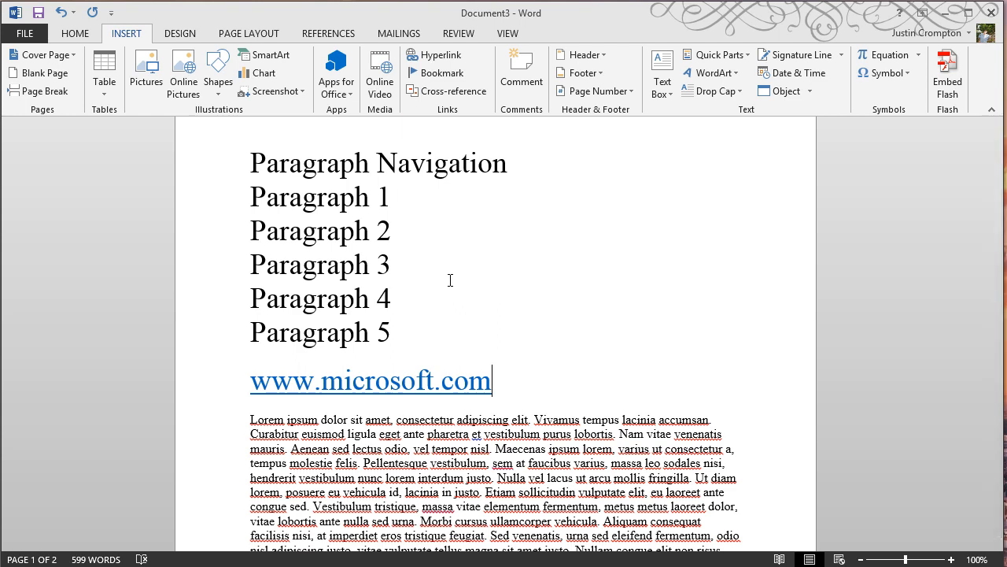
Link the Paragraph 1 heading to the P1 bookmark as a place in this document.
click(389, 199)
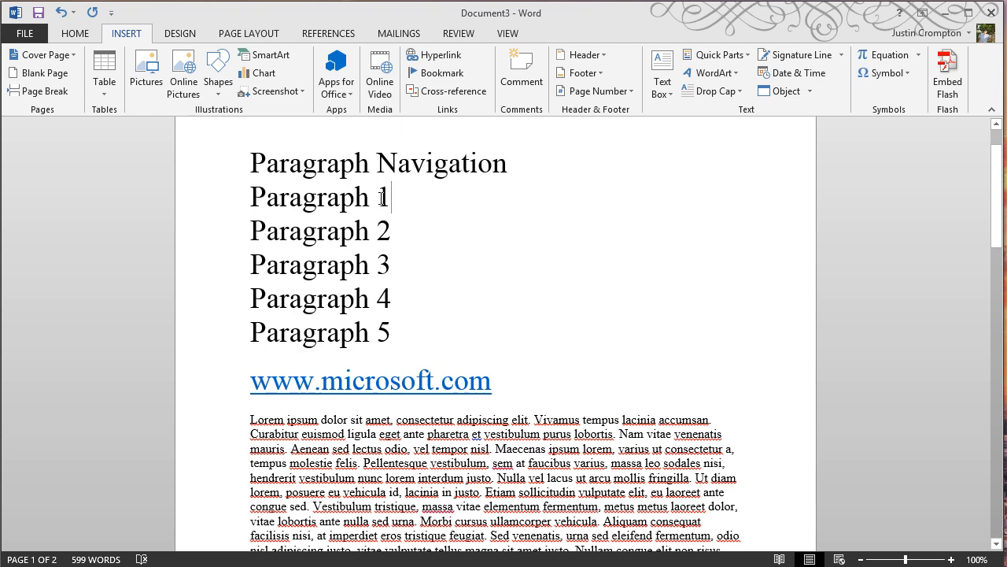
drag(382, 198, 244, 203)
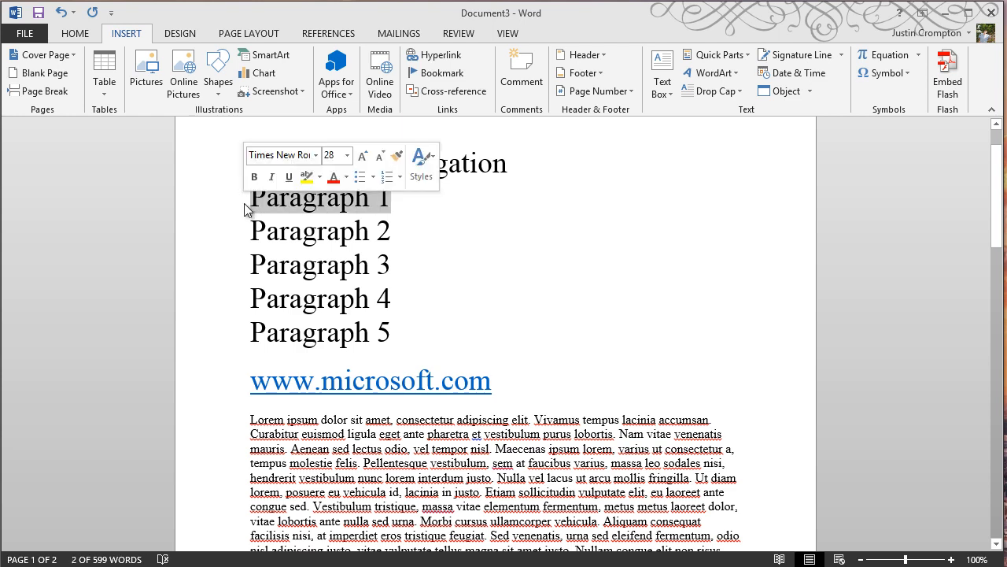
click(440, 59)
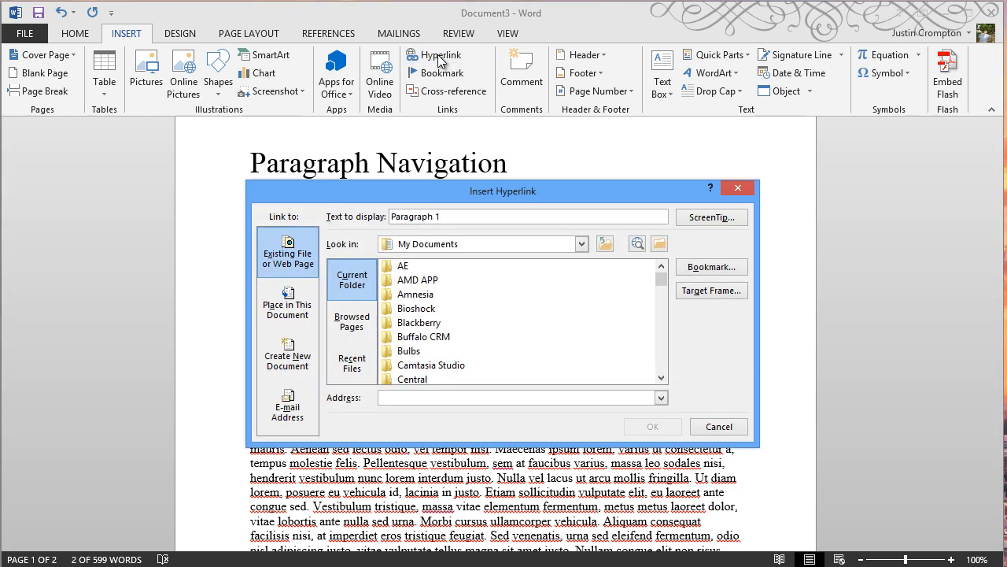
click(288, 307)
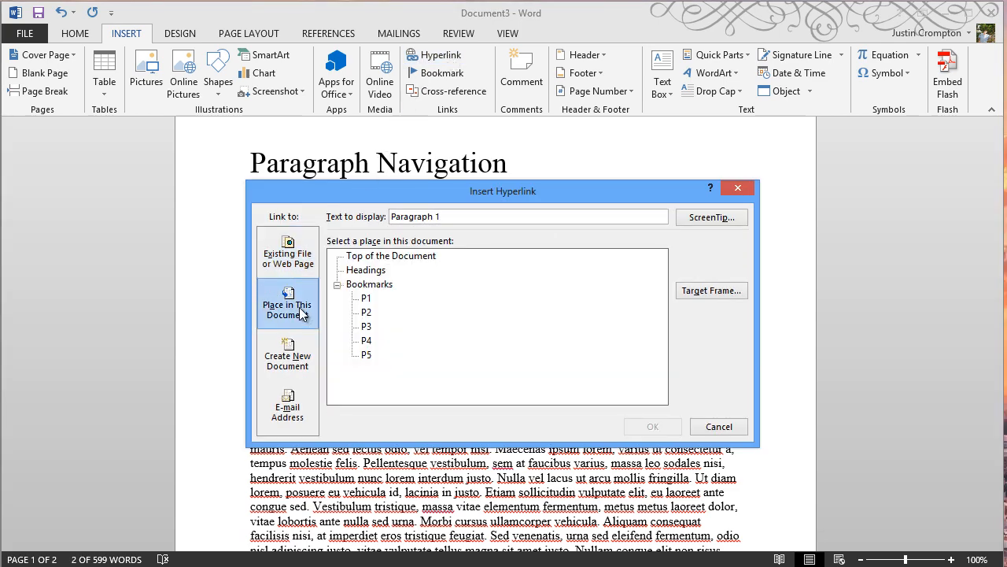
click(366, 299)
click(668, 425)
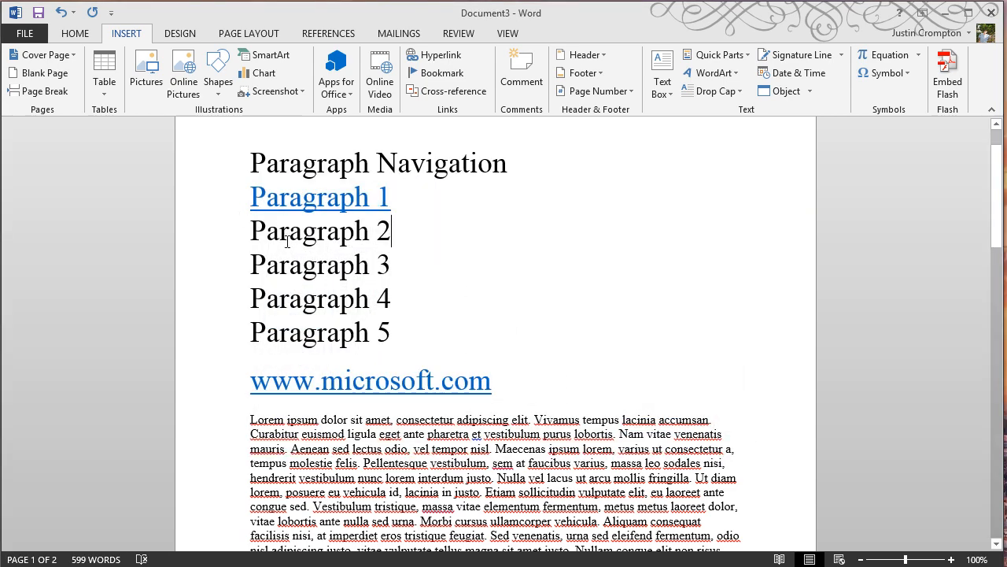
Link the Paragraph 2 heading to the P2 bookmark as a place in this document.
drag(392, 230, 247, 234)
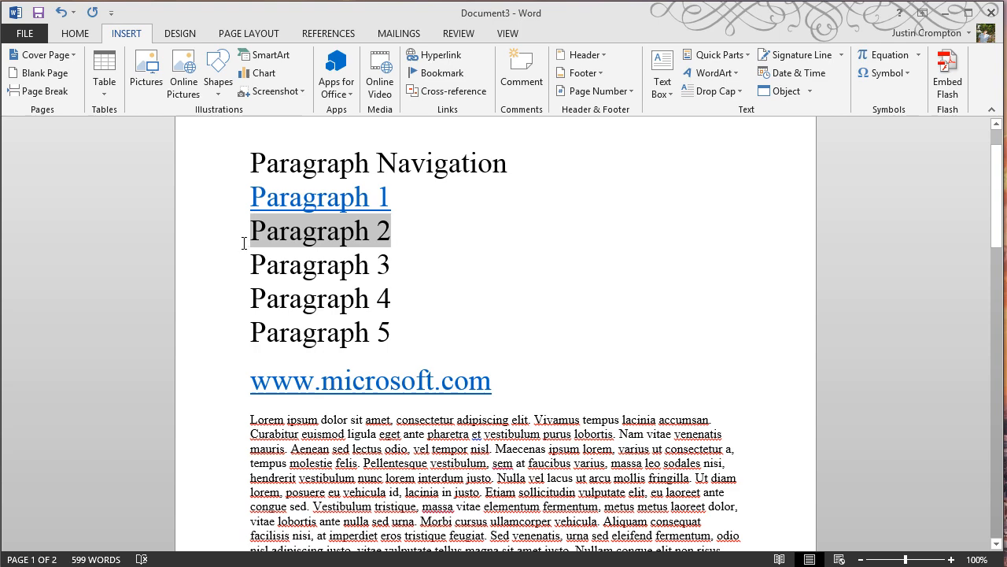
click(437, 55)
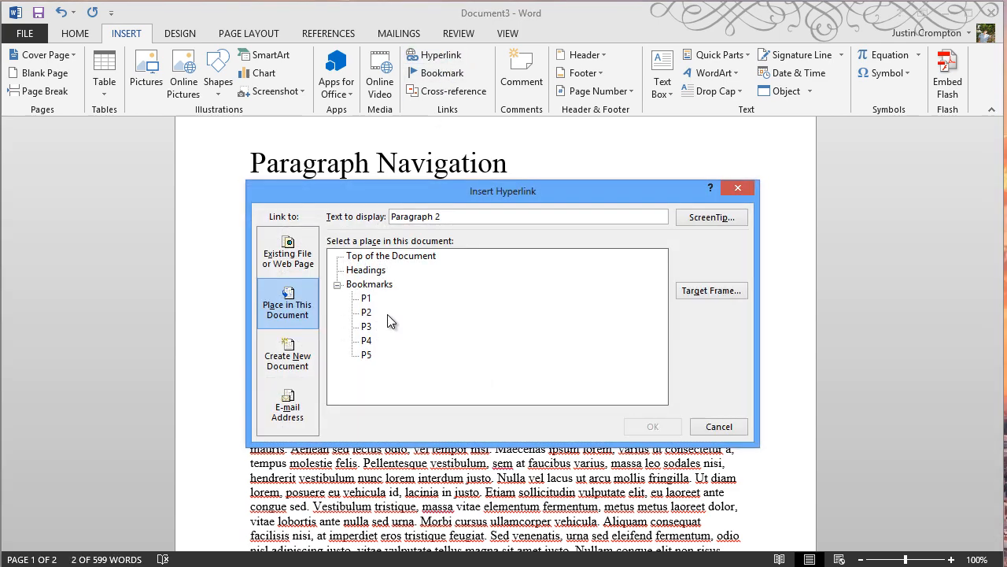
click(368, 312)
click(637, 423)
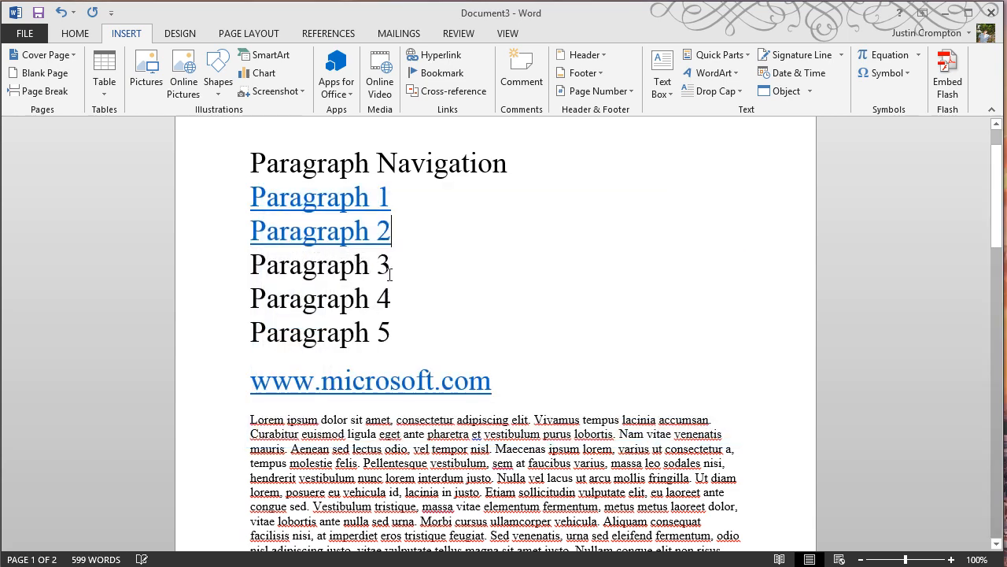
Link the Paragraph 3 heading to the P3 bookmark as a place in this document.
drag(392, 265, 250, 266)
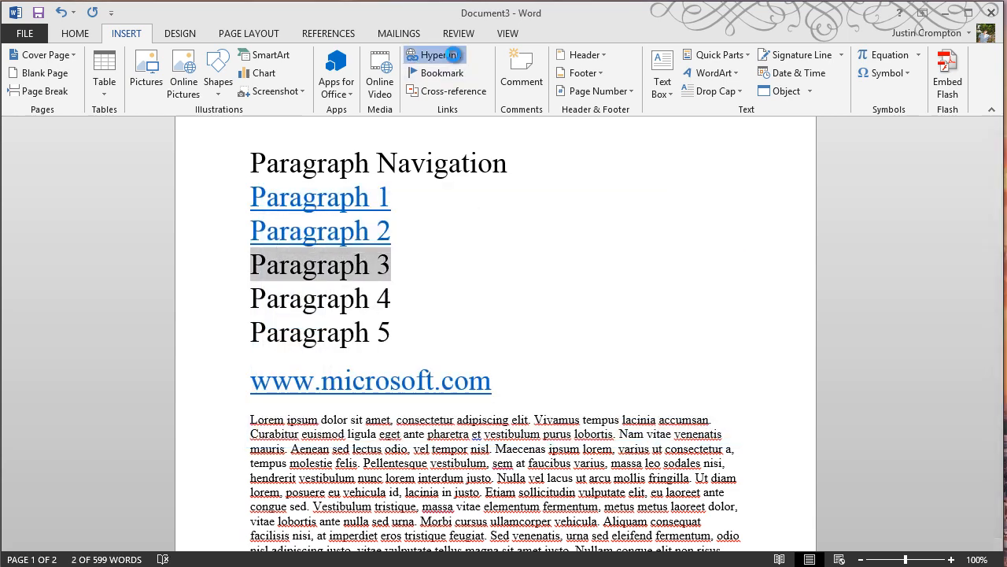
click(433, 56)
double_click(366, 326)
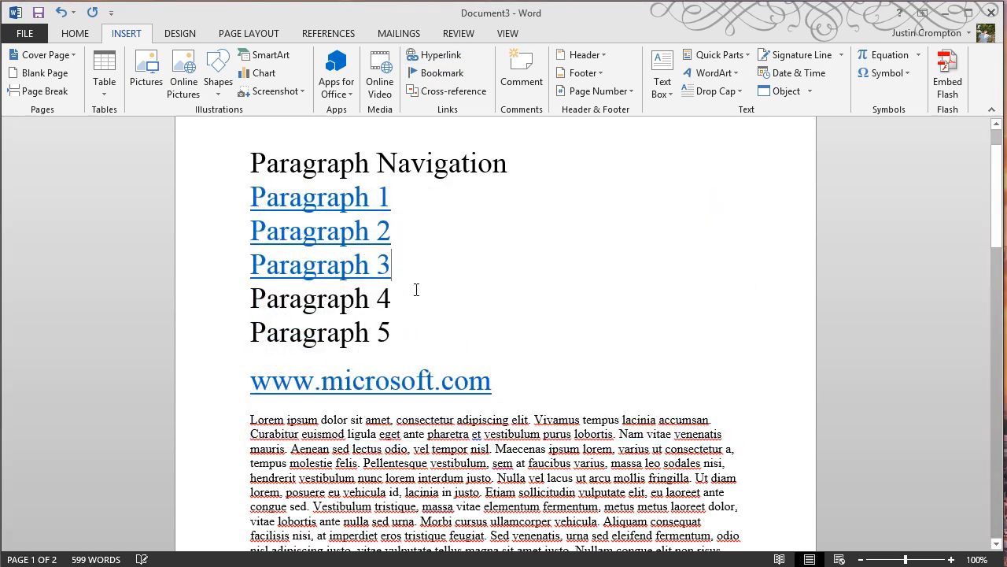
Link the Paragraph 4 heading to the P4 bookmark as a place in this document.
drag(404, 292, 251, 301)
click(433, 55)
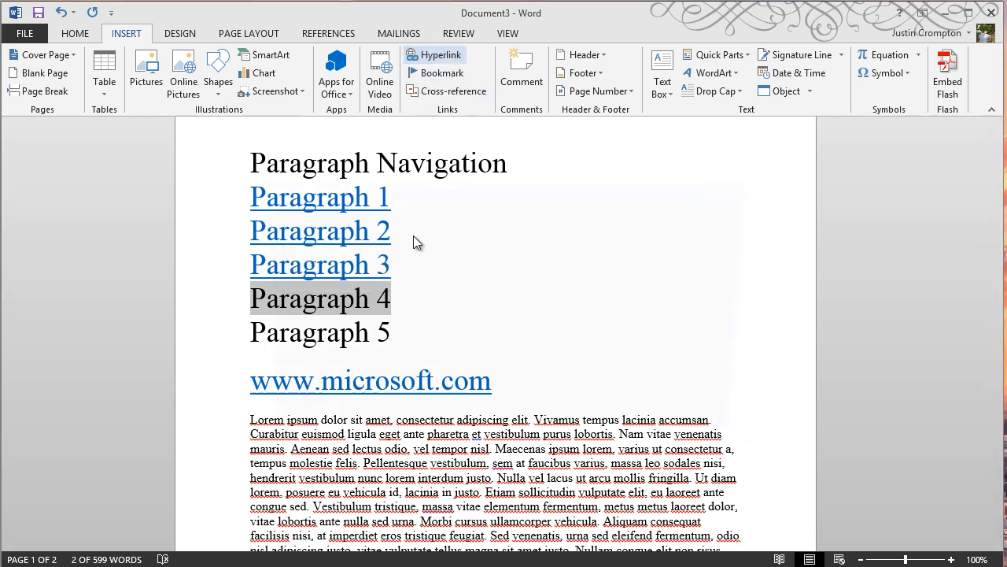
click(367, 340)
Link the Paragraph 5 heading to the P5 bookmark as a place in this document.
drag(398, 336, 258, 332)
click(434, 56)
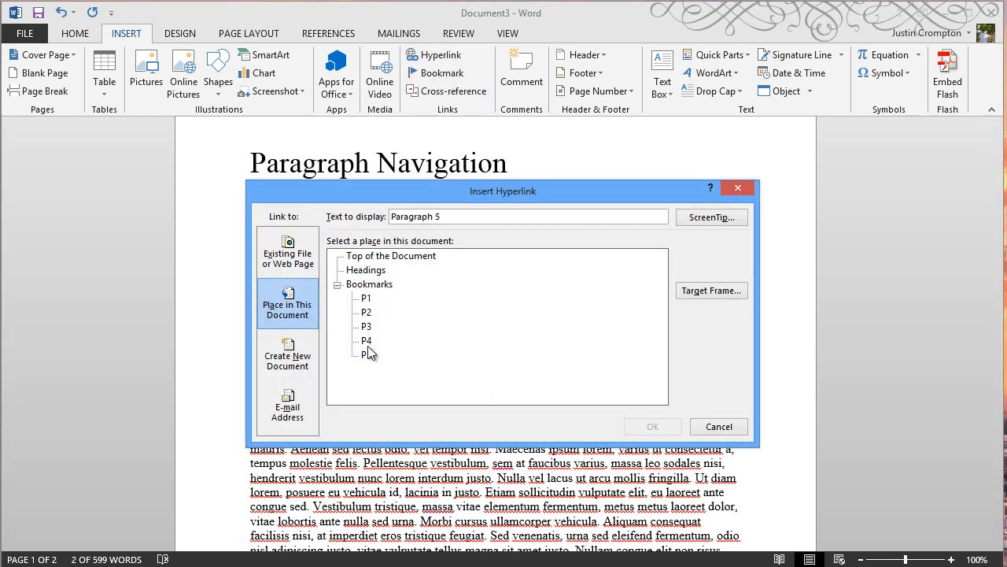
click(368, 351)
click(650, 425)
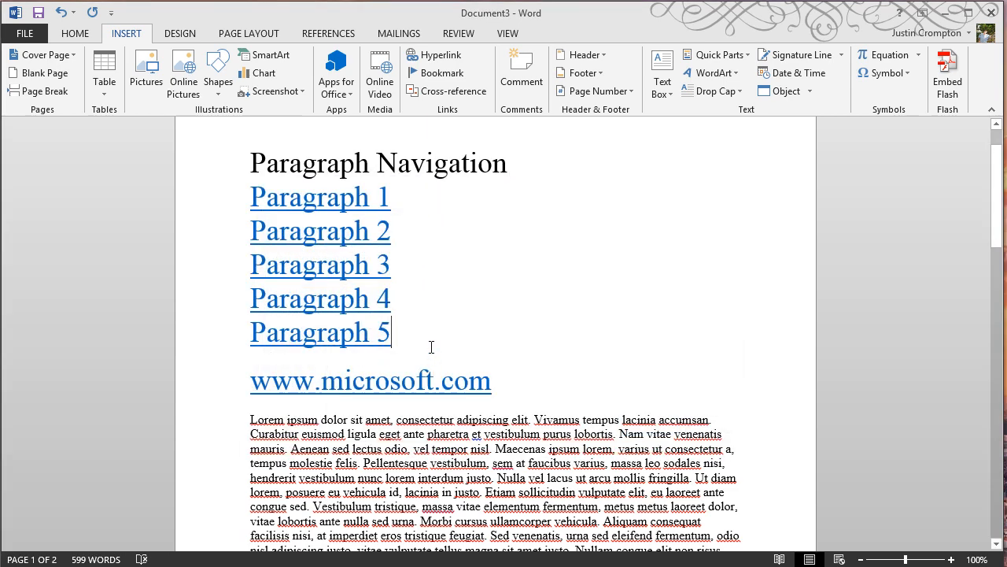
Test the Paragraph 3 hyperlink by following it, then return to the top of the document.
ctrl+click(373, 273)
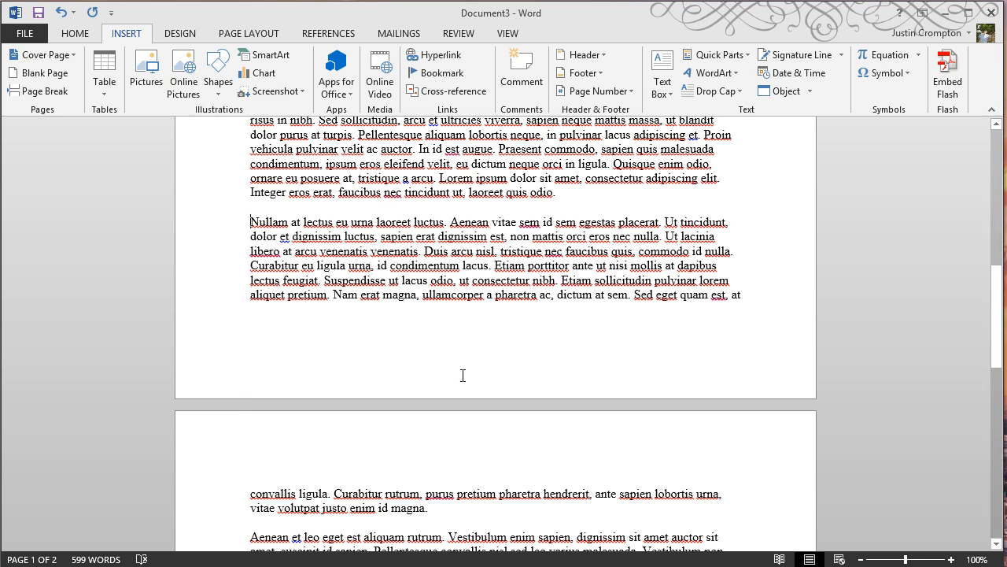
scroll(463, 375, up, 10)
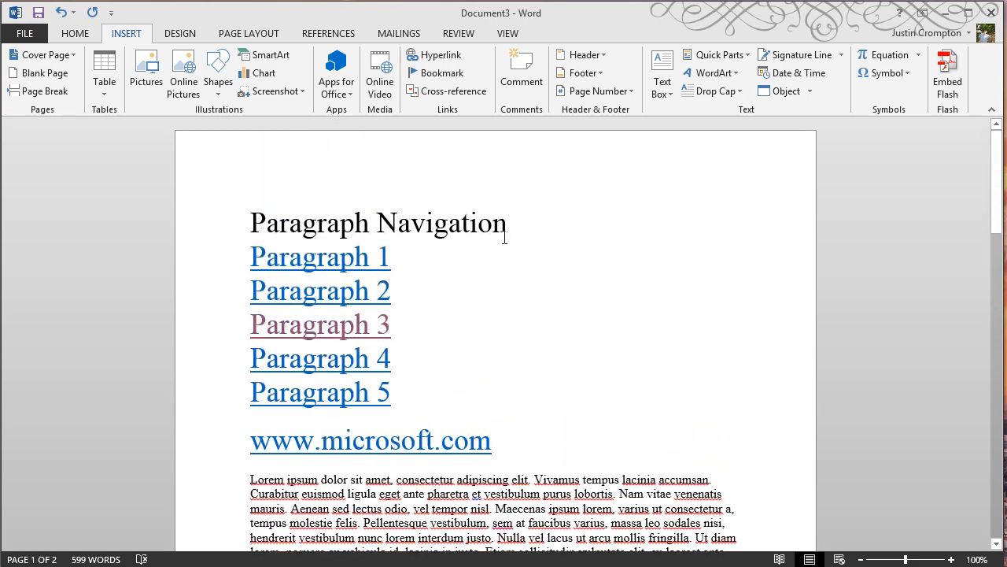
click(513, 219)
Open the Navigation pane and browse its headings and page thumbnails for pages 1 and 2.
key(ctrl+f)
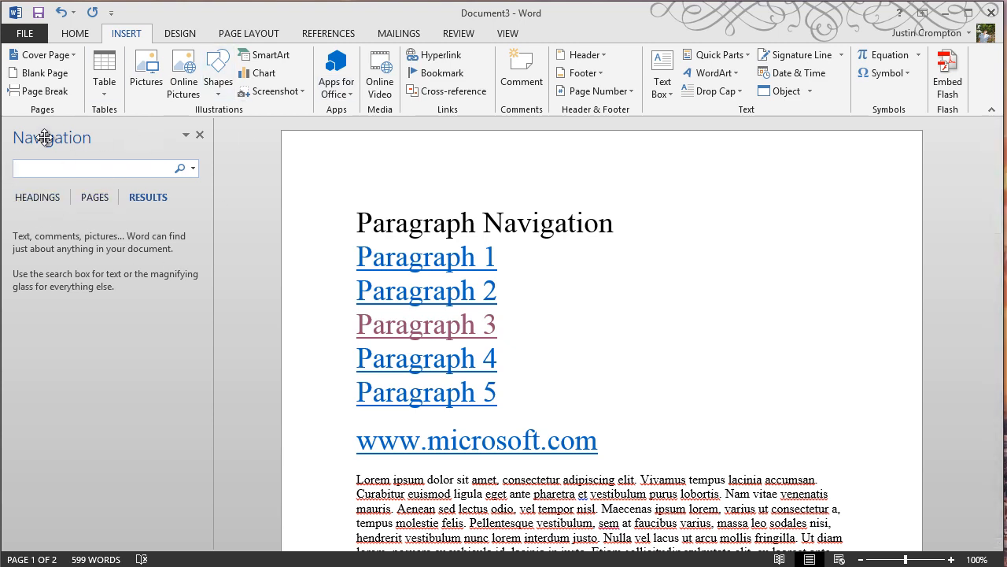
click(36, 198)
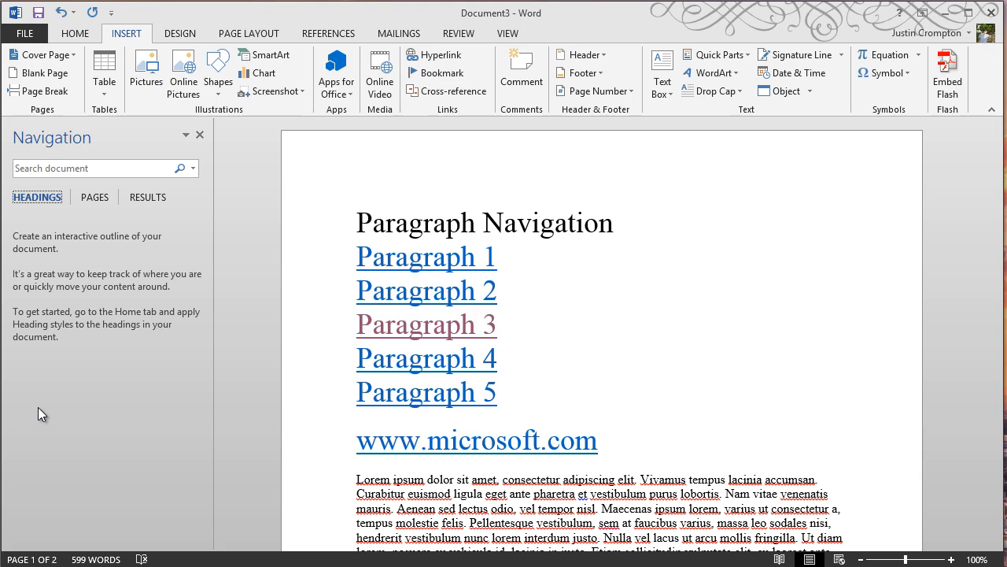
click(98, 197)
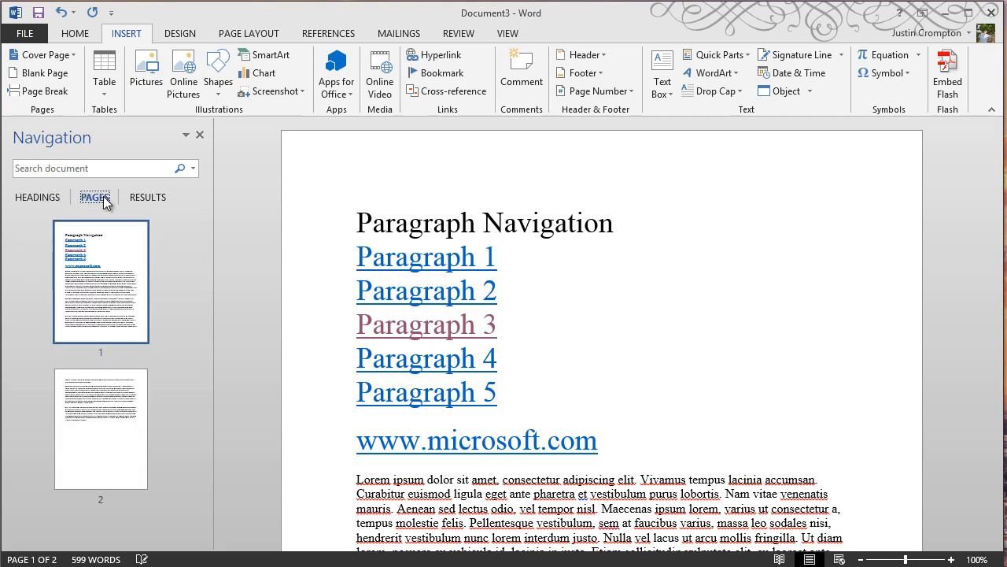
click(105, 431)
click(133, 299)
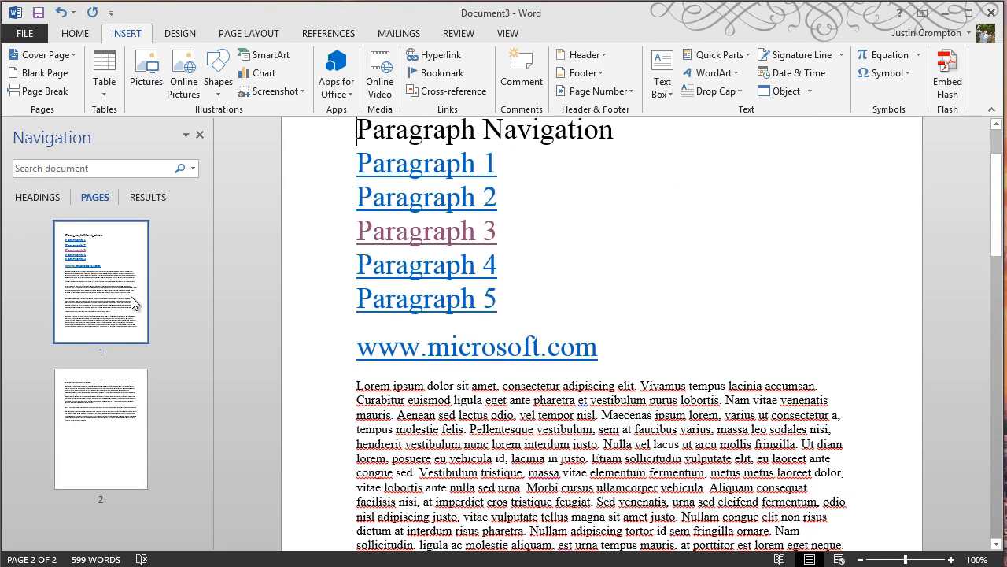
Search the document for Lorem from the Navigation pane's results view.
click(158, 200)
click(130, 168)
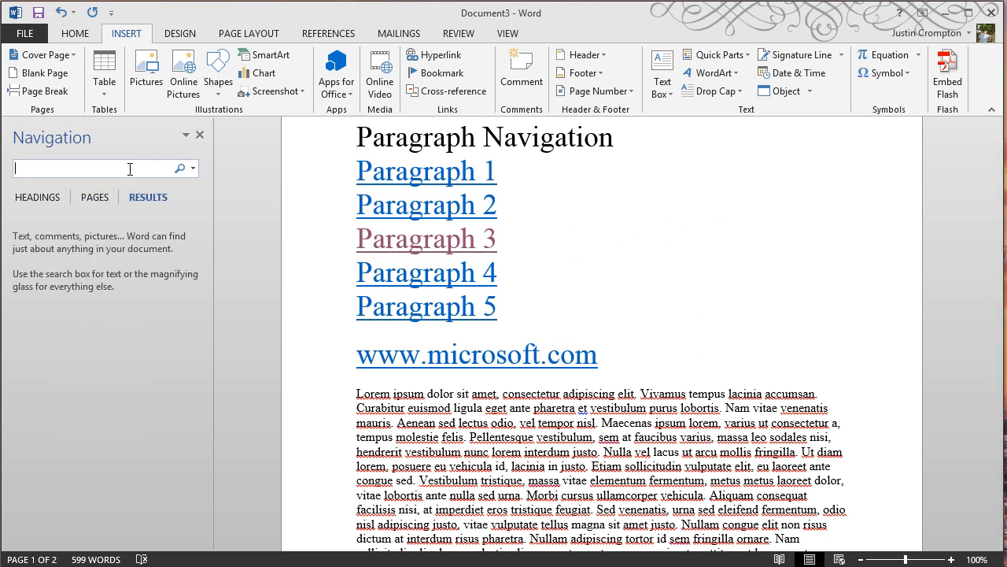
text(Lorem)
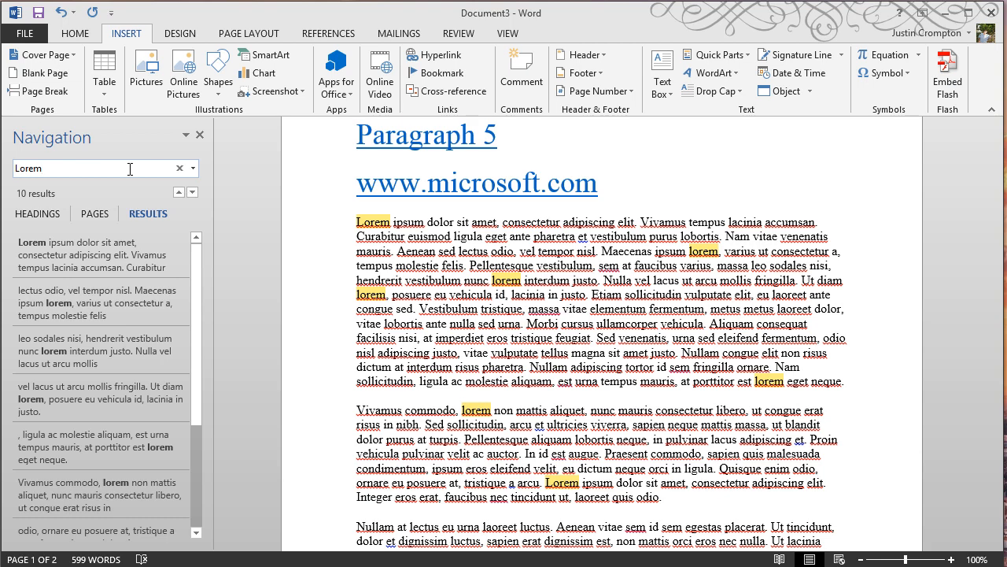
Open the Find and Replace dialog's Go To tab and jump to the P4 bookmark.
click(192, 168)
click(223, 208)
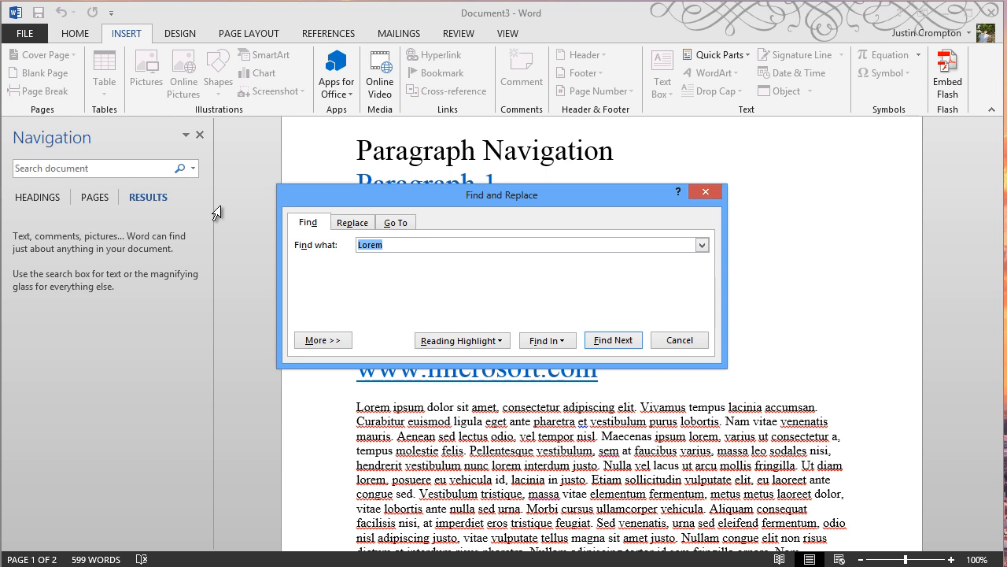
click(362, 225)
click(395, 225)
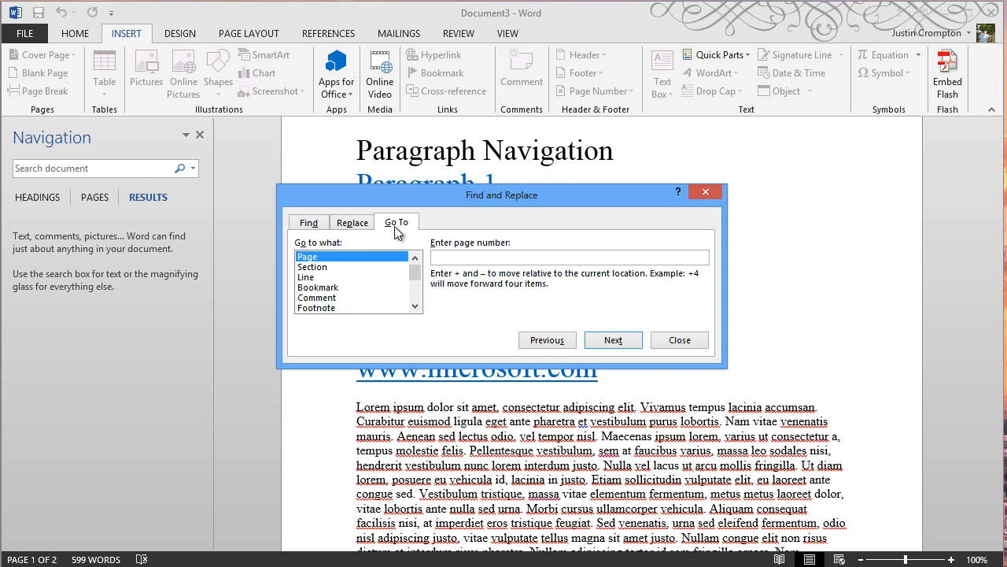
click(342, 288)
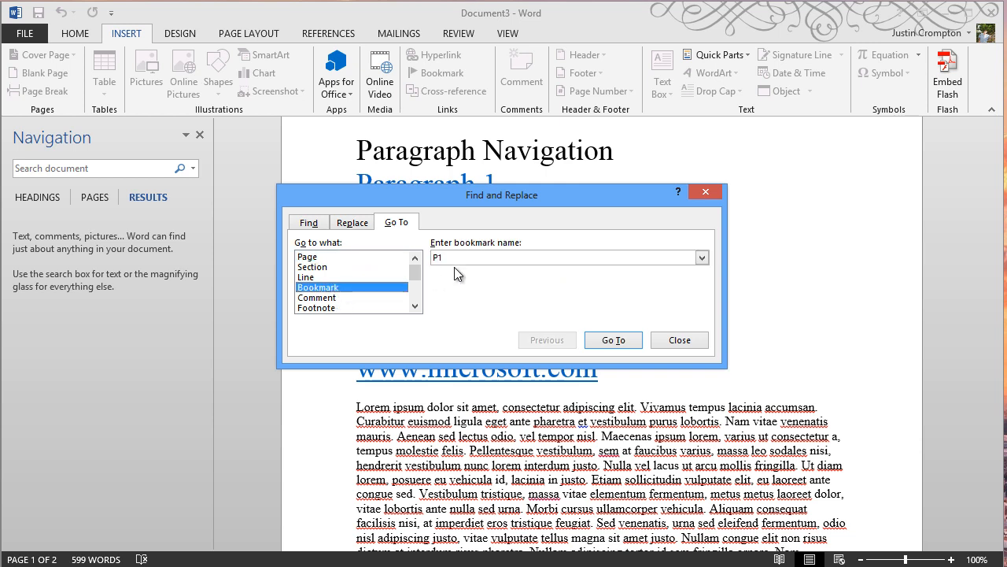
click(701, 258)
click(508, 299)
click(627, 351)
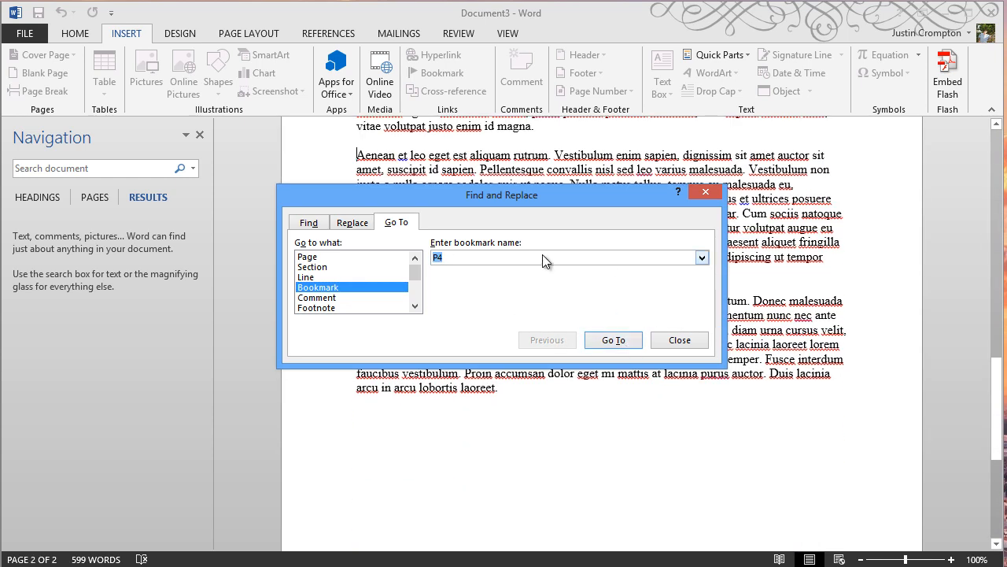
Examine the other Go To target types: page, line, comment and footnote.
click(327, 258)
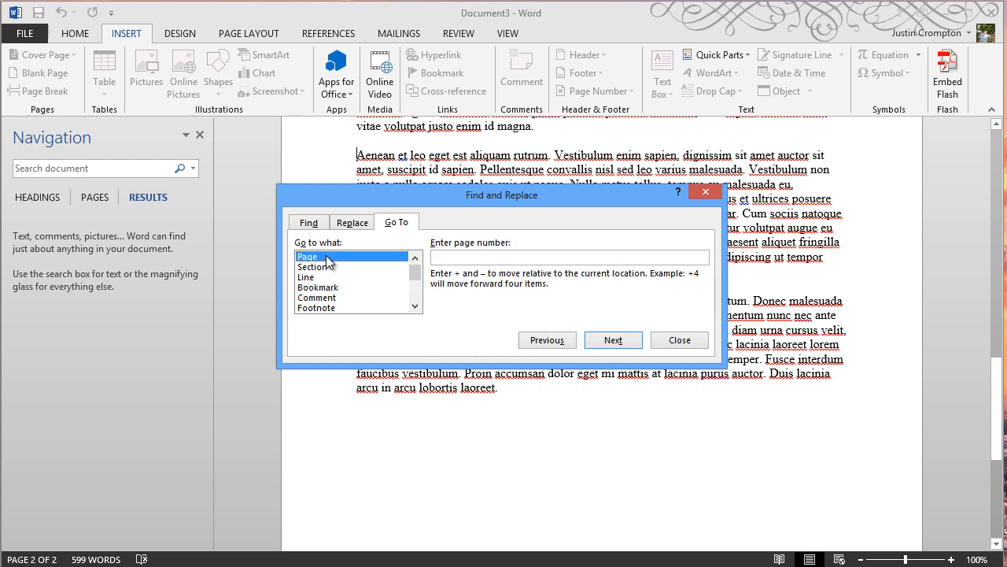
click(324, 278)
click(335, 299)
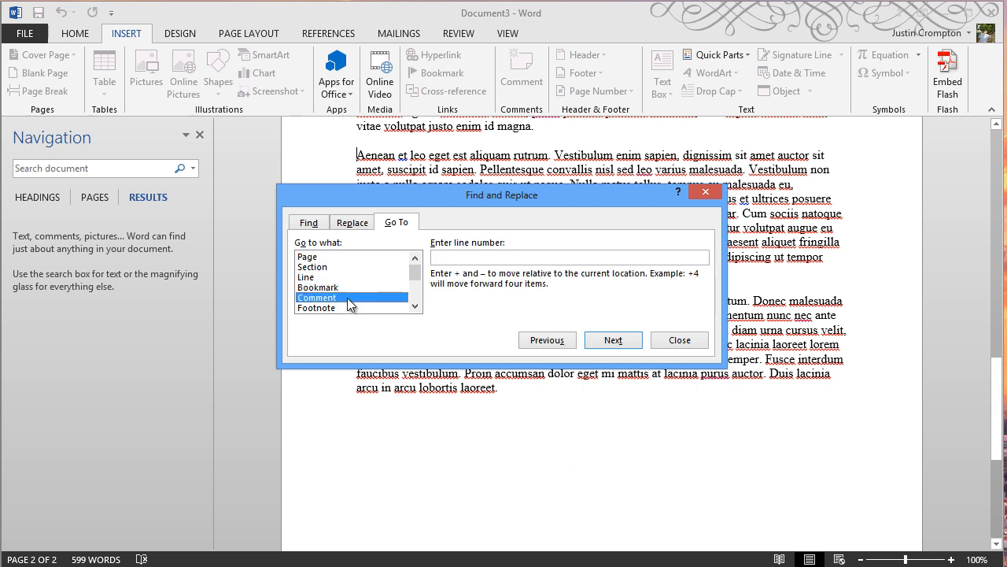
click(345, 309)
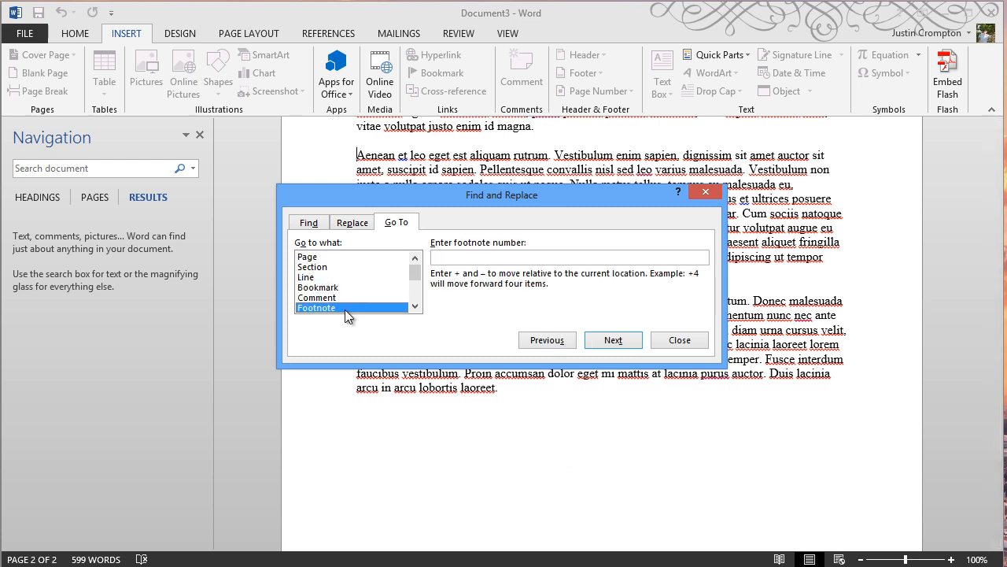
Replace every Lorem with Loren throughout the document, close the dialog, and undo the Replace All.
click(343, 224)
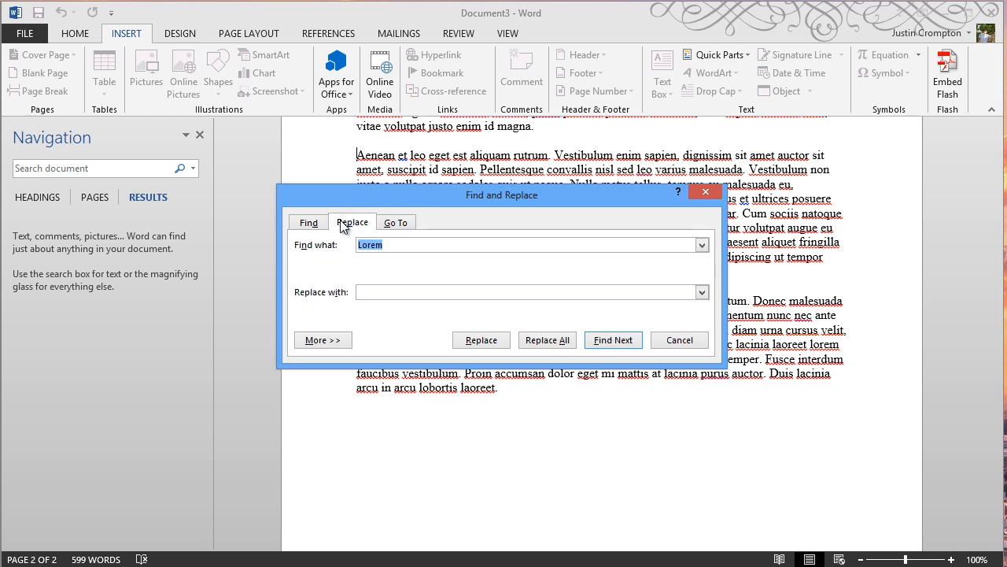
click(391, 289)
text(Loren)
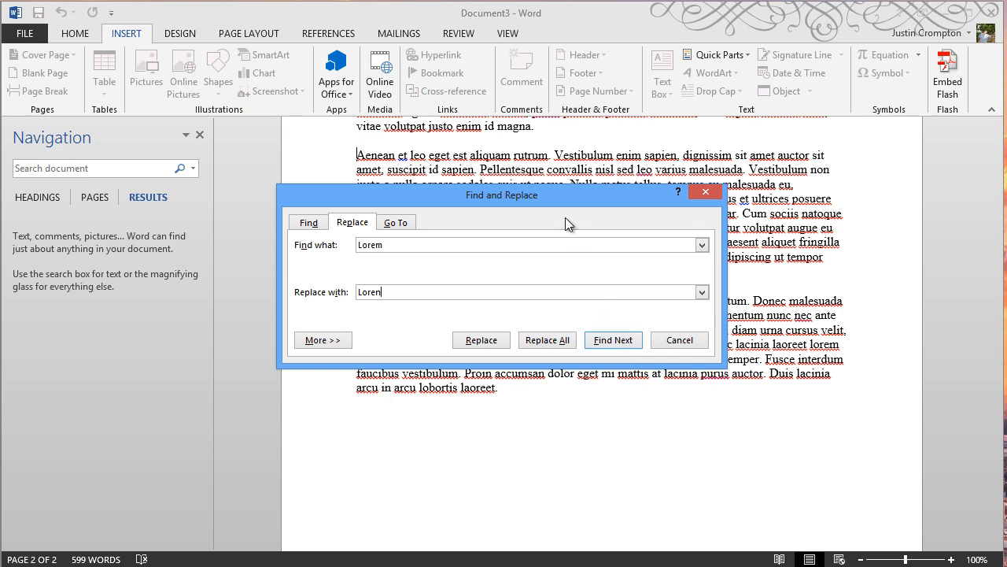
click(563, 347)
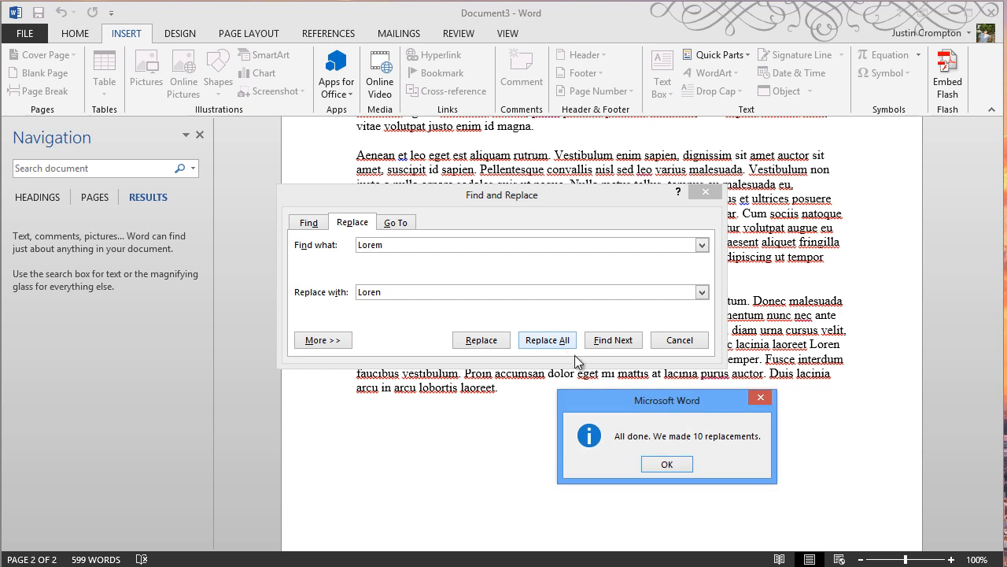
drag(641, 413, 508, 205)
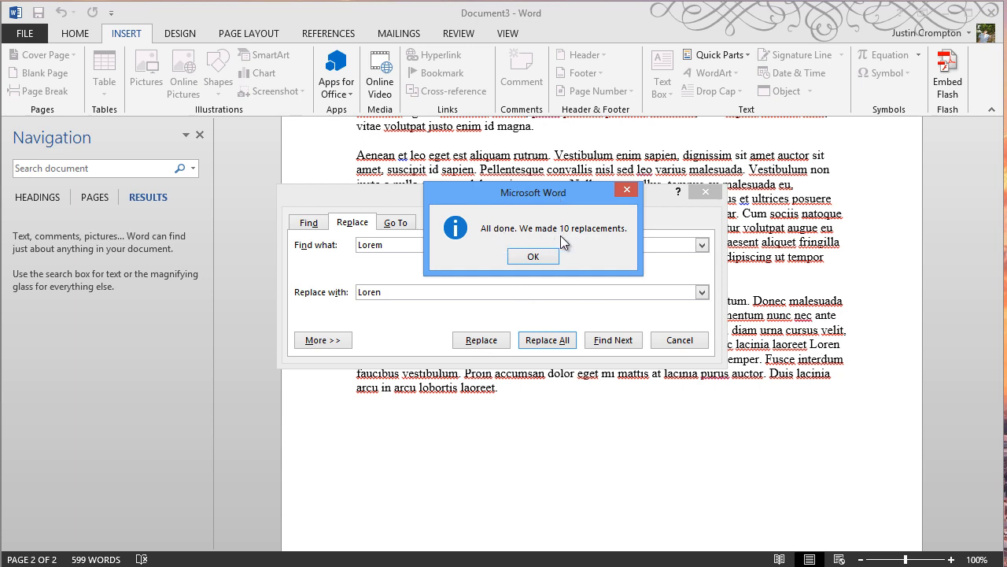
click(514, 263)
click(682, 342)
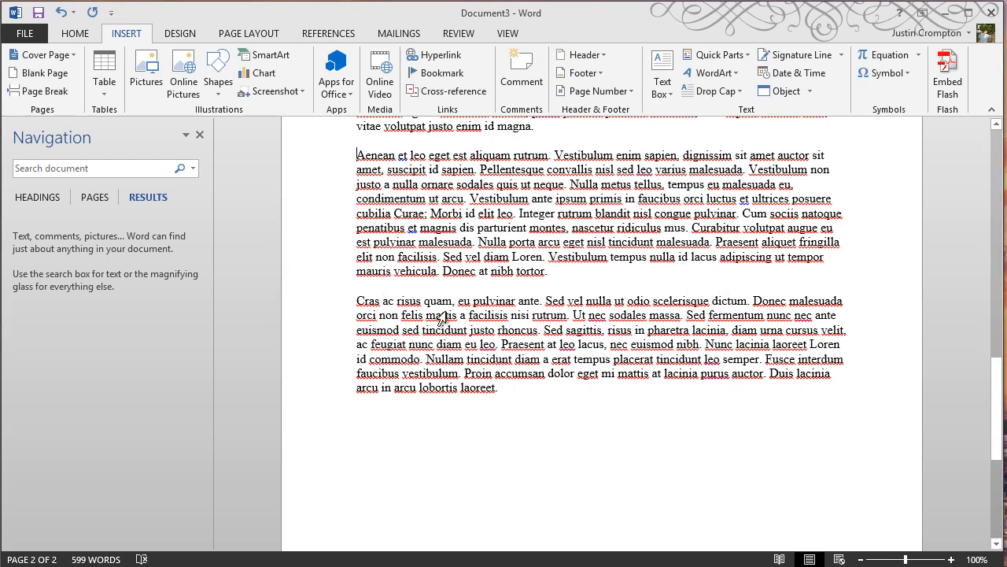
click(62, 17)
Search the document for lorem in the Navigation pane.
click(131, 164)
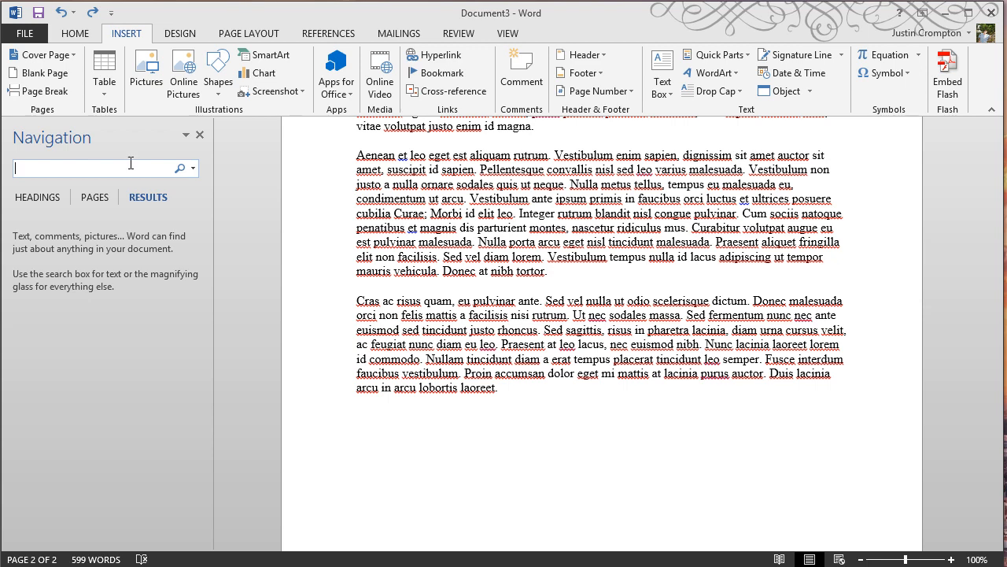
text(lorem)
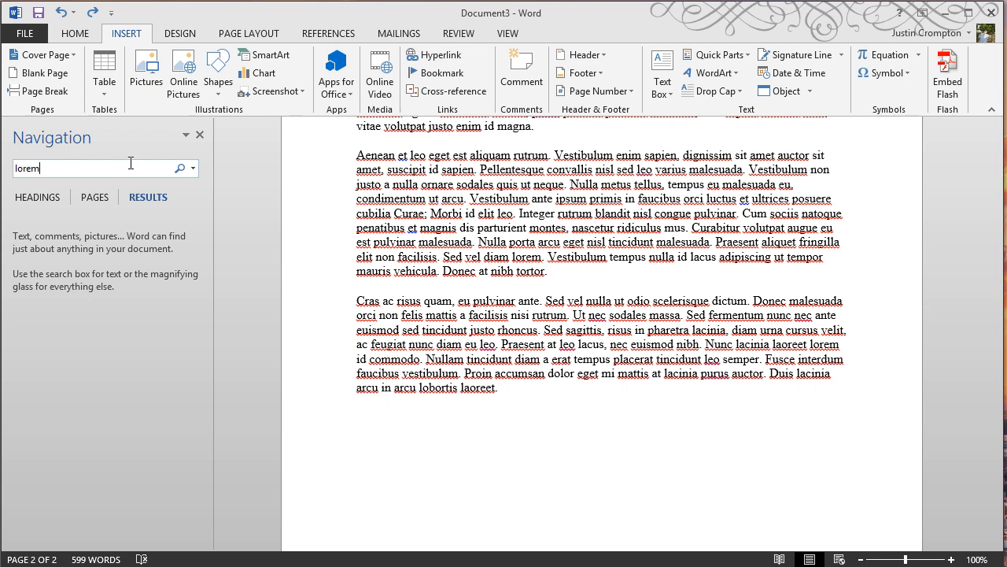